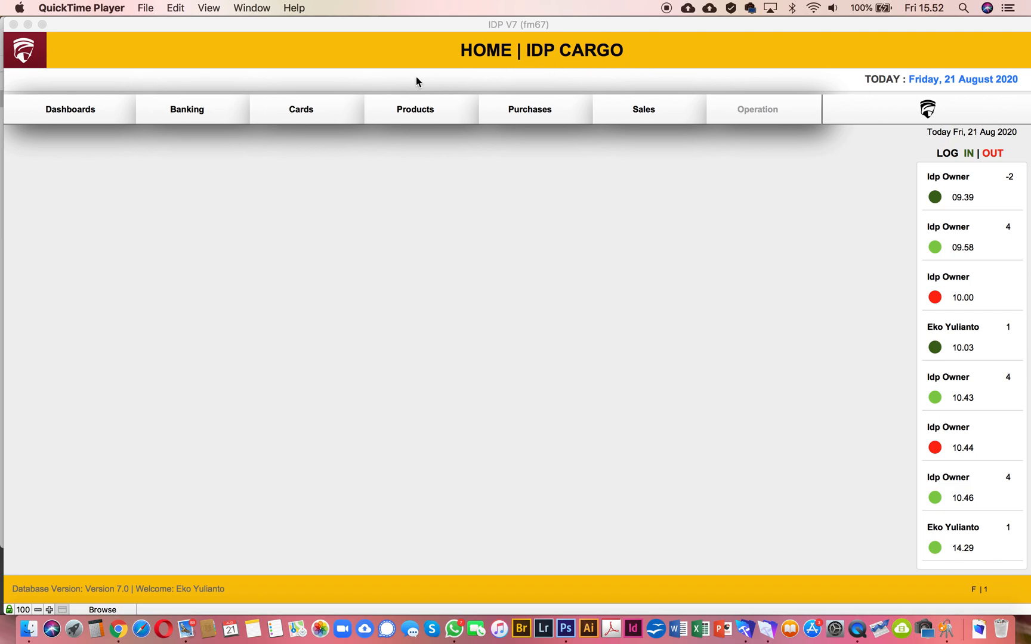
Step: Open the products register
drag(324, 24, 320, 25)
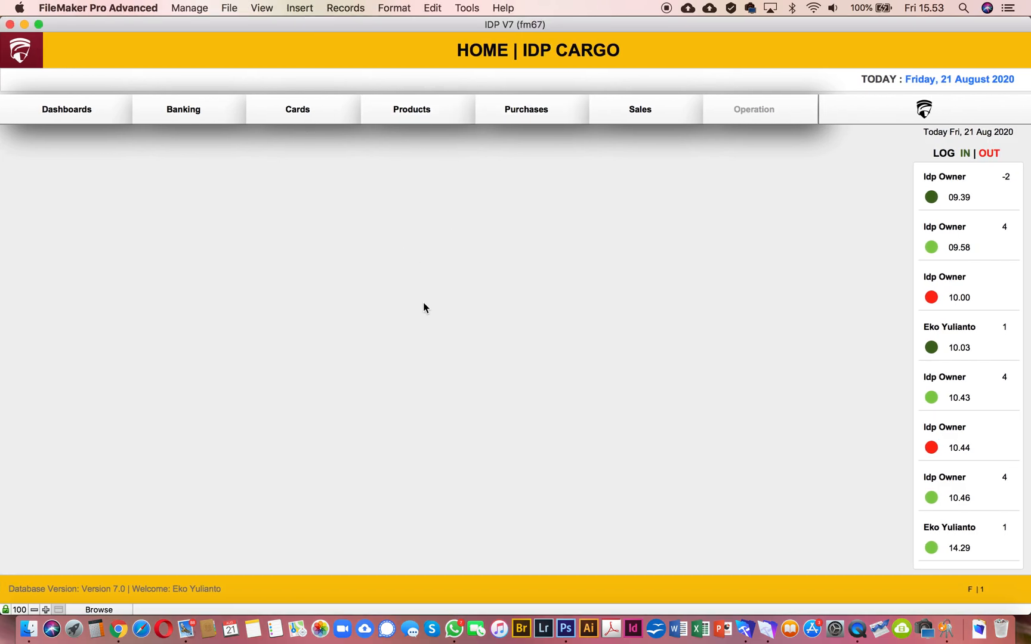
click(420, 105)
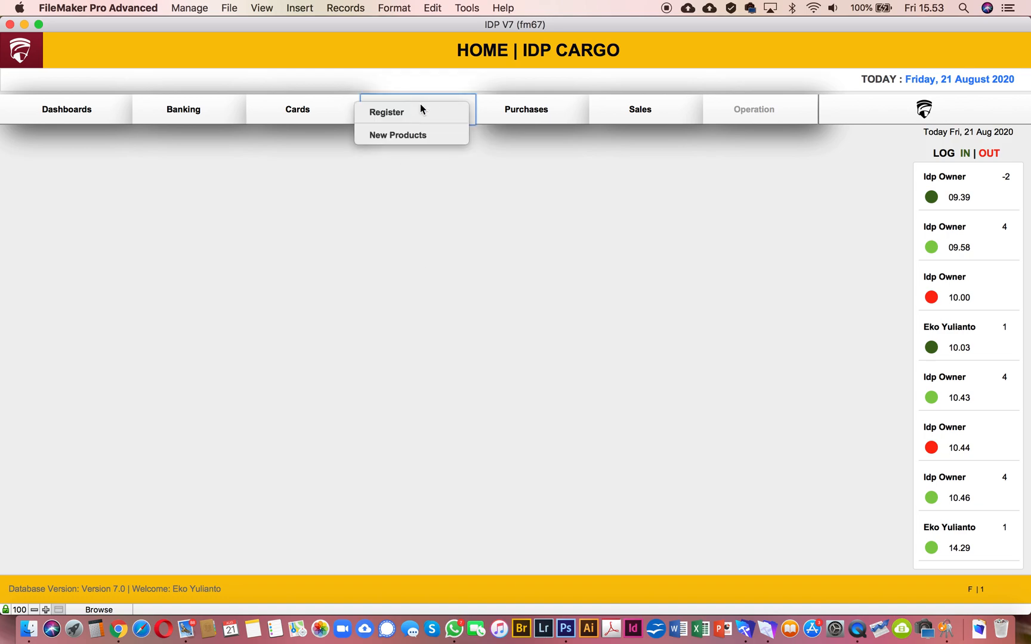
click(382, 114)
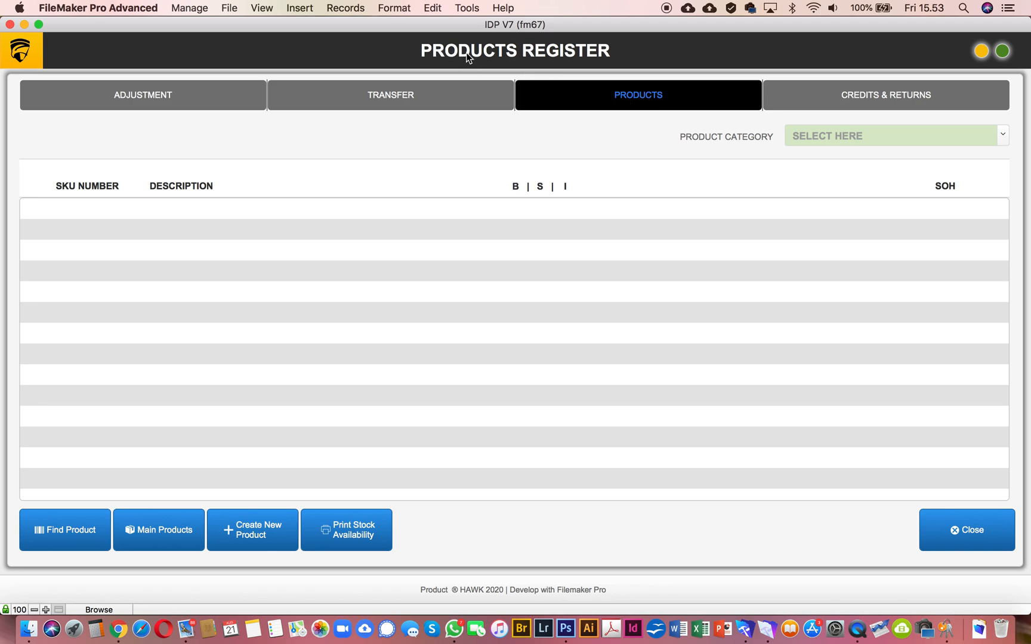
Step: List the products in the Raw Material category and open the details of Box 1 | Standard 58x43x33 Cm
click(1002, 136)
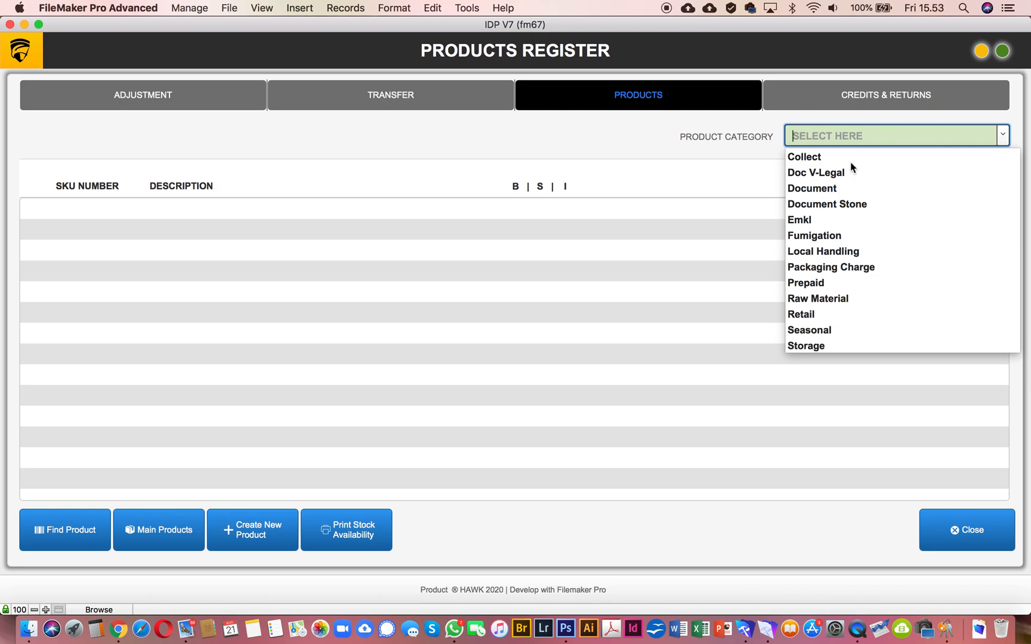
click(836, 297)
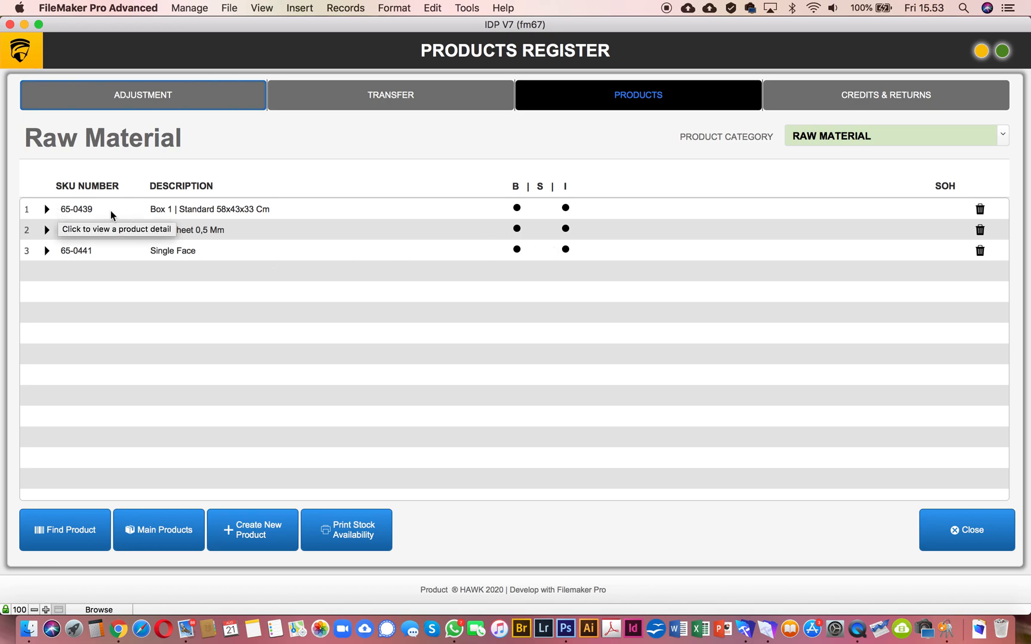
click(47, 210)
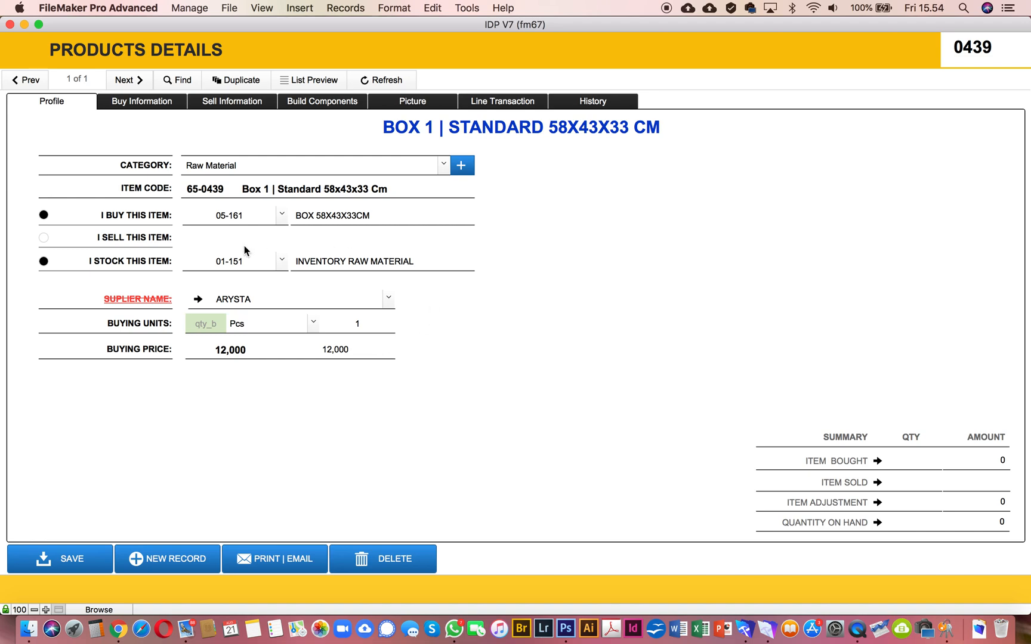
Step: Examine the box product's buying, selling, build component, picture, line transaction and history information, and return to its profile
click(132, 103)
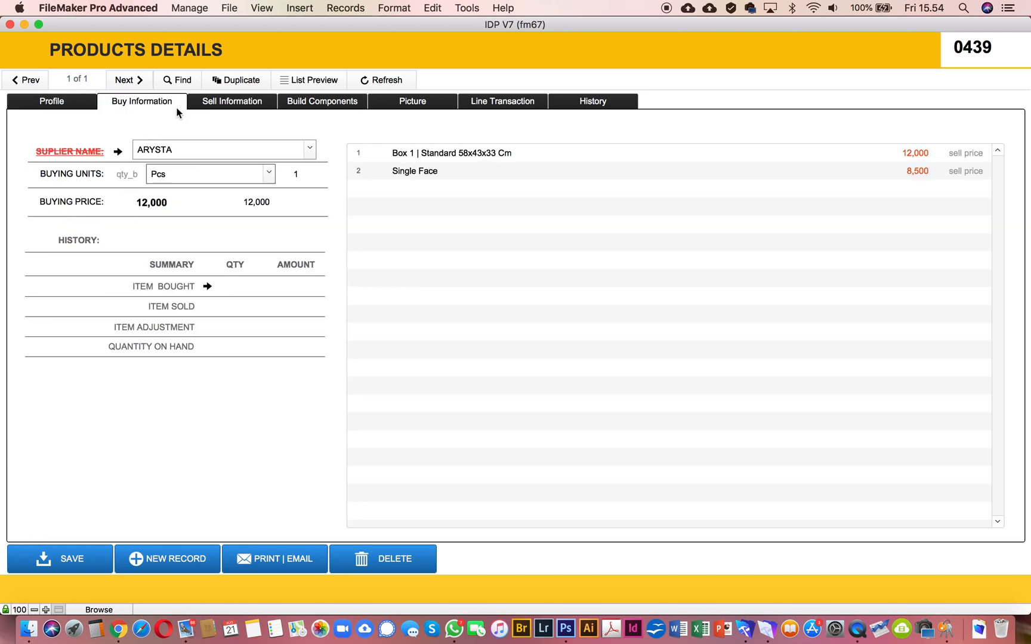
click(226, 102)
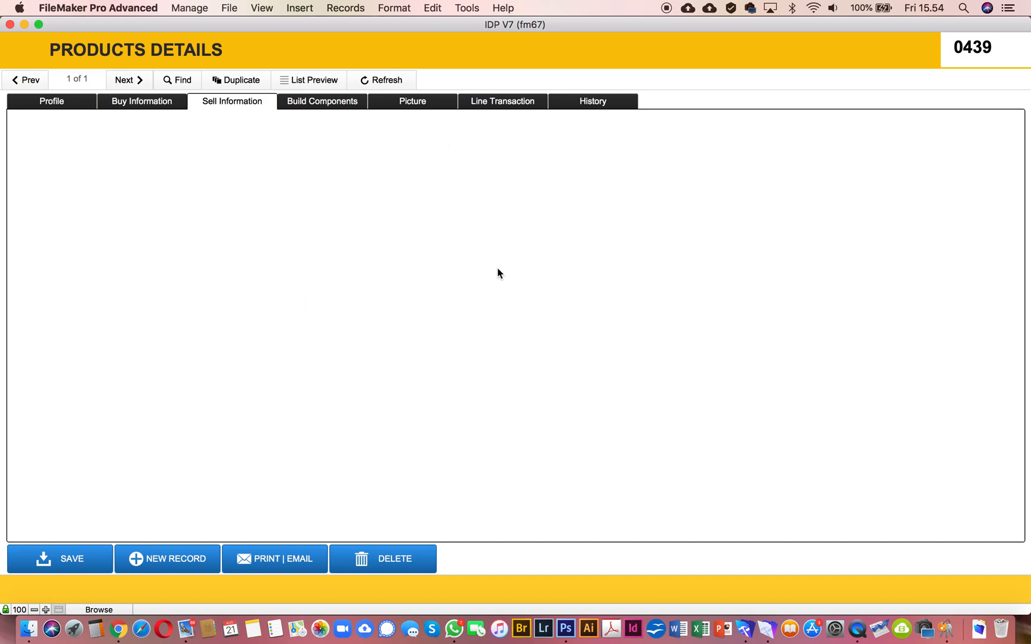
click(77, 107)
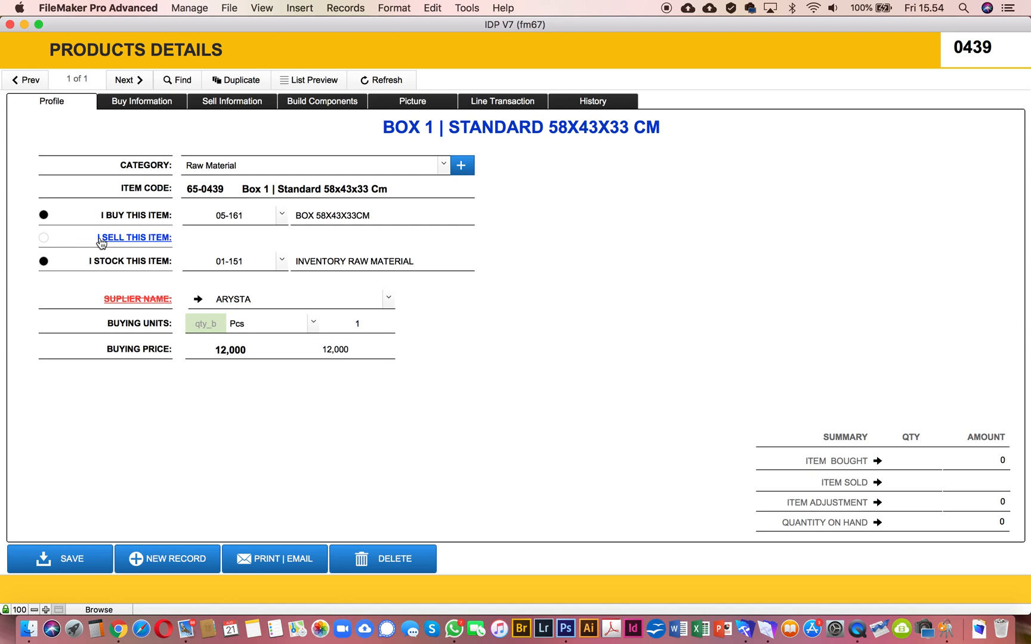
click(238, 103)
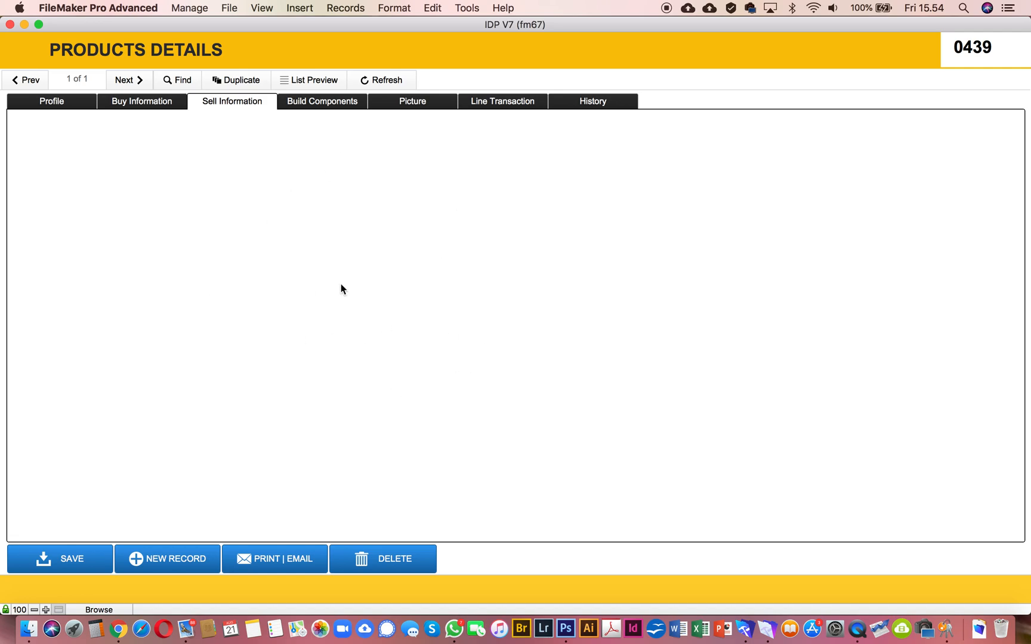
click(321, 103)
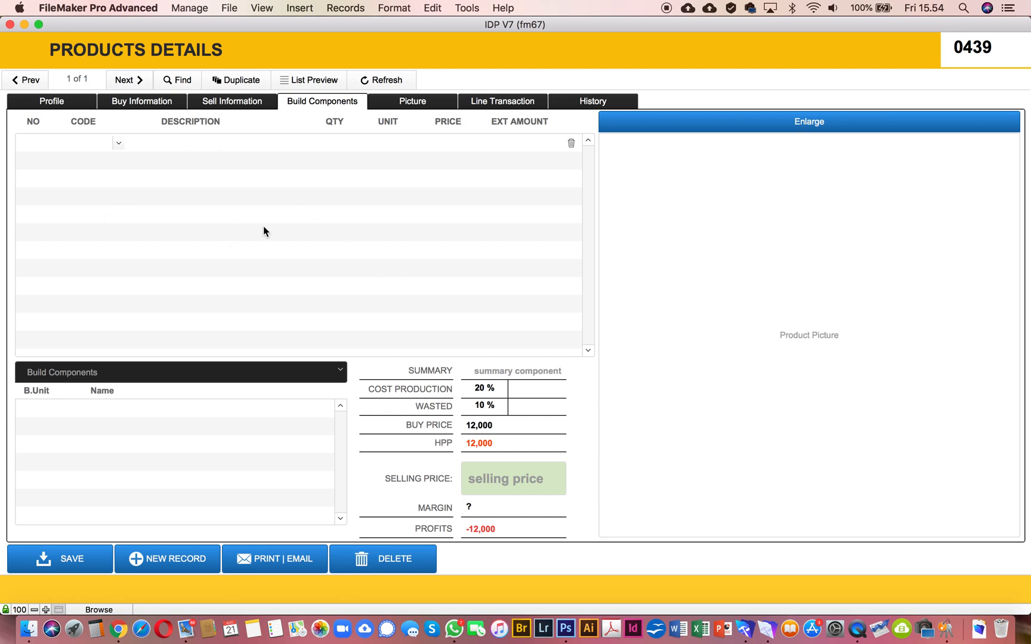
click(434, 102)
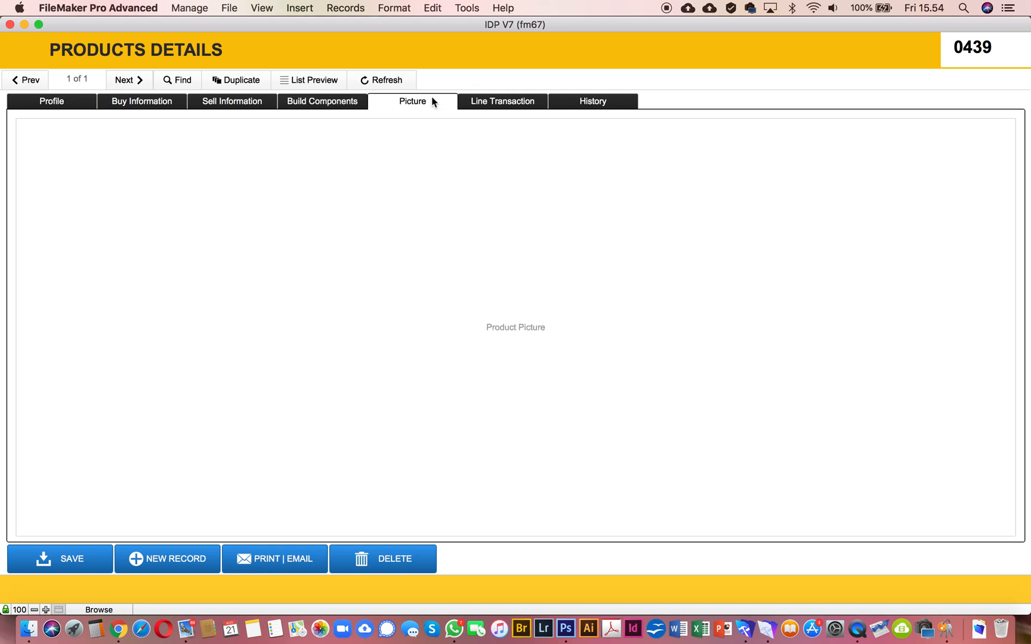
click(304, 102)
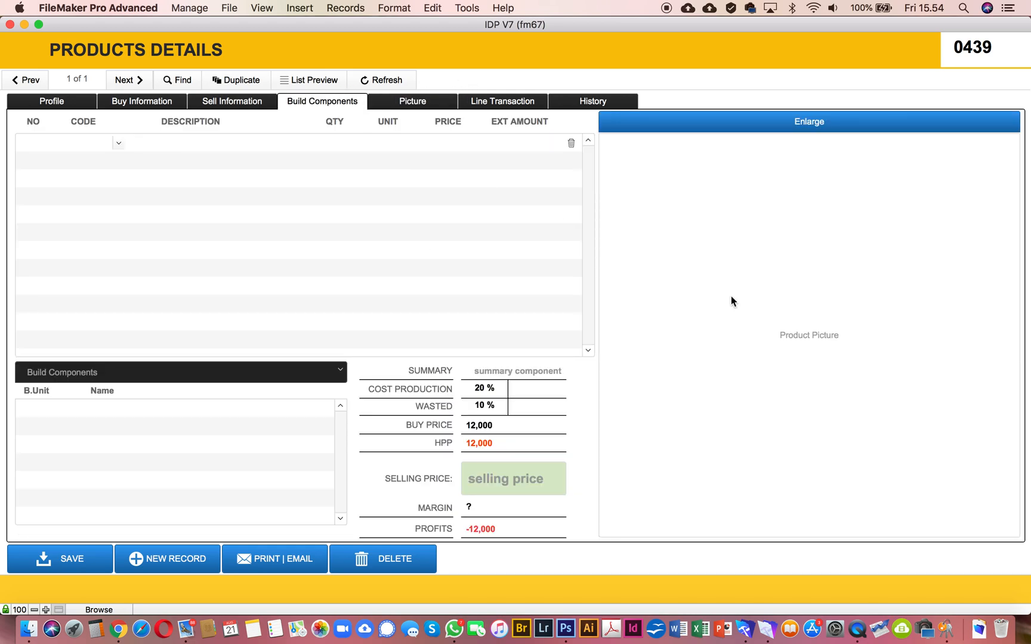
click(493, 102)
click(620, 96)
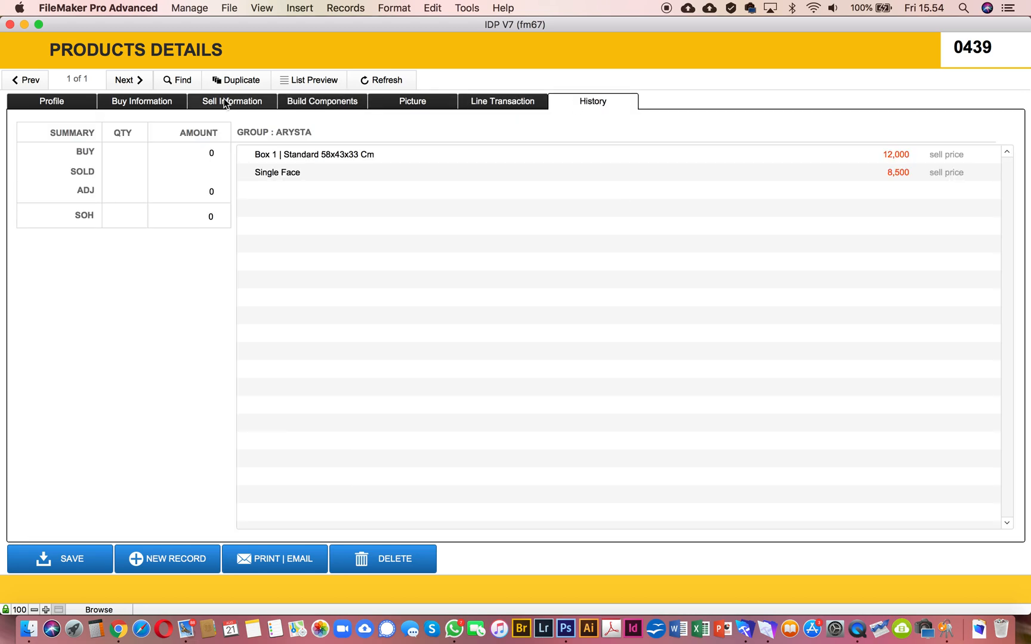
click(40, 103)
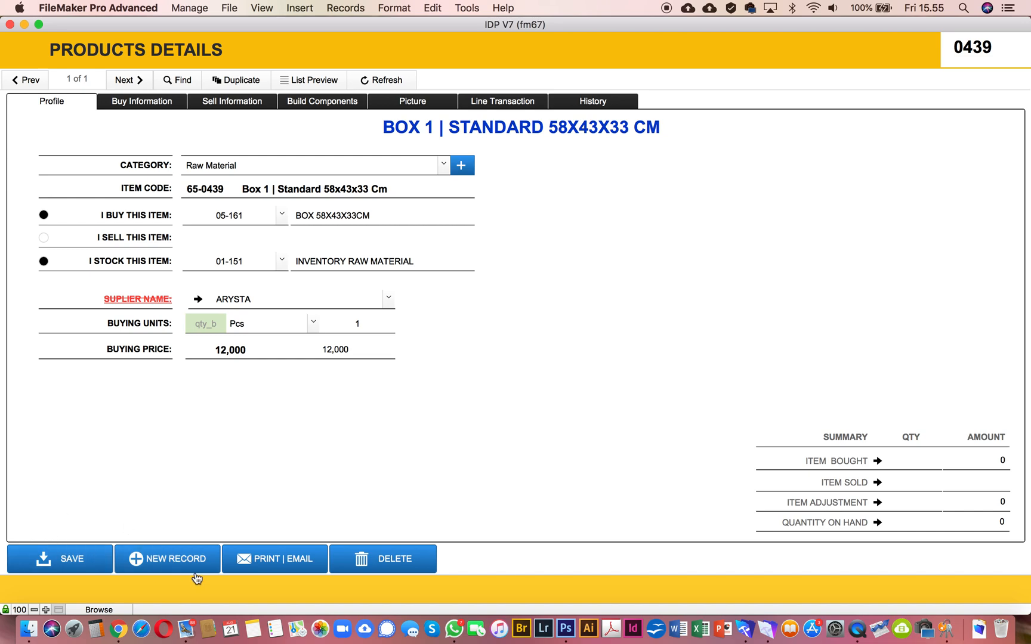
Step: Create a new product record and assign it to the Raw Material category
click(175, 561)
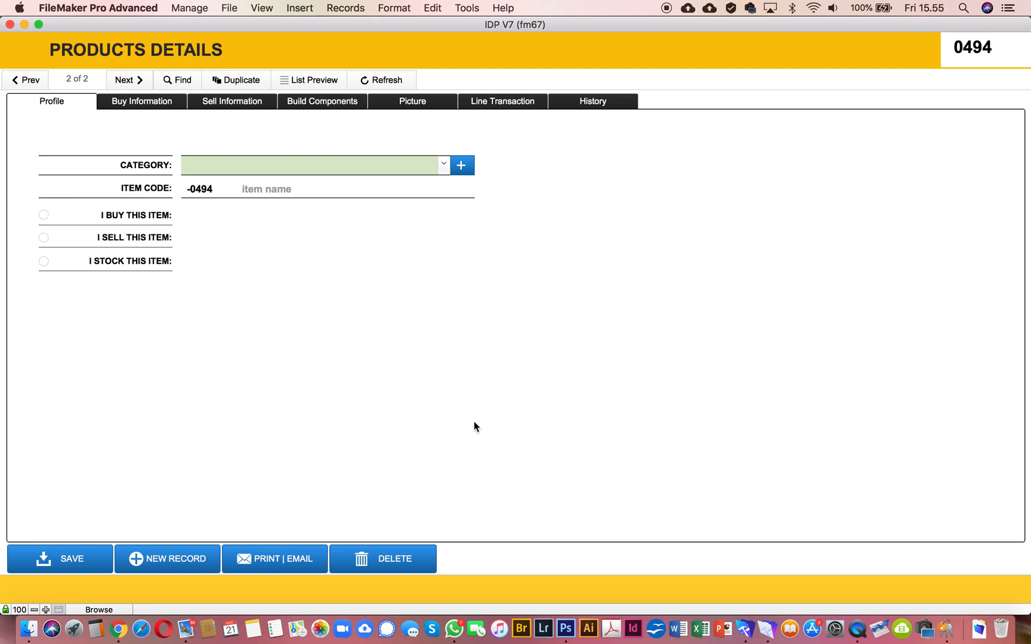
click(266, 199)
click(315, 225)
click(443, 166)
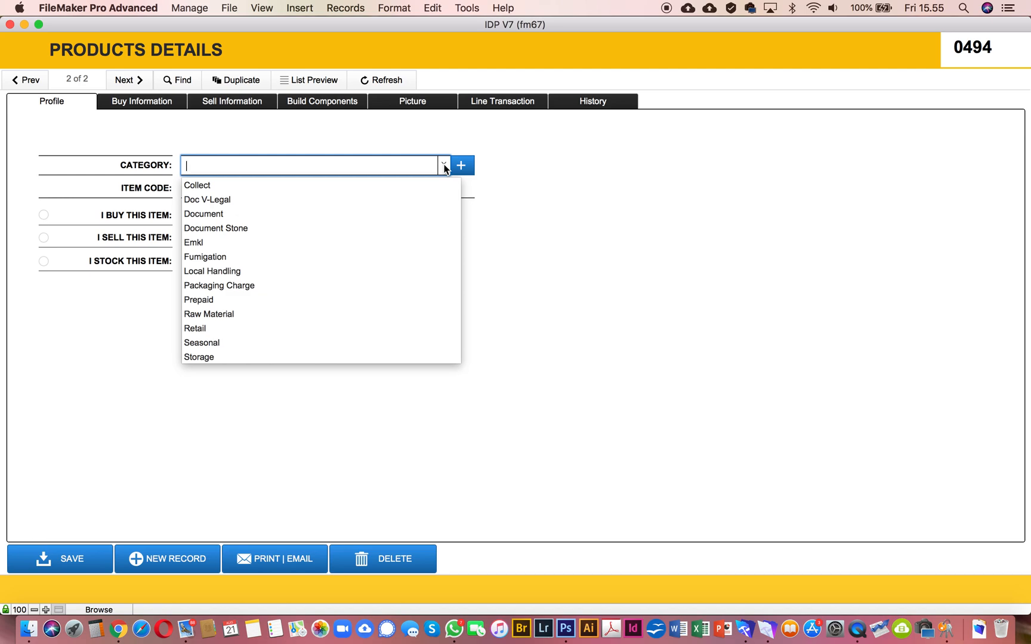
click(226, 315)
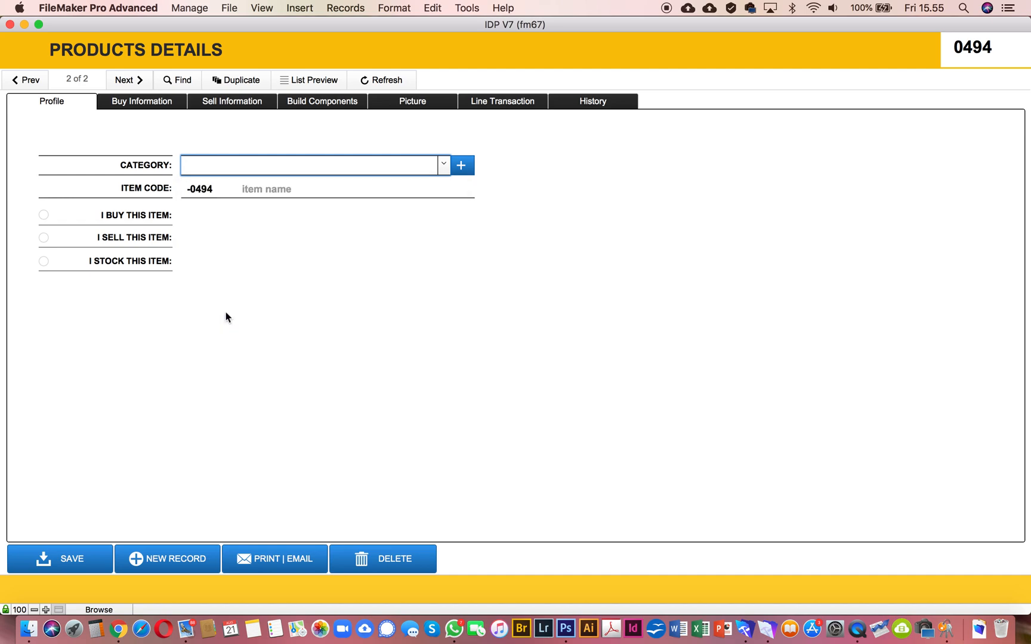
click(371, 261)
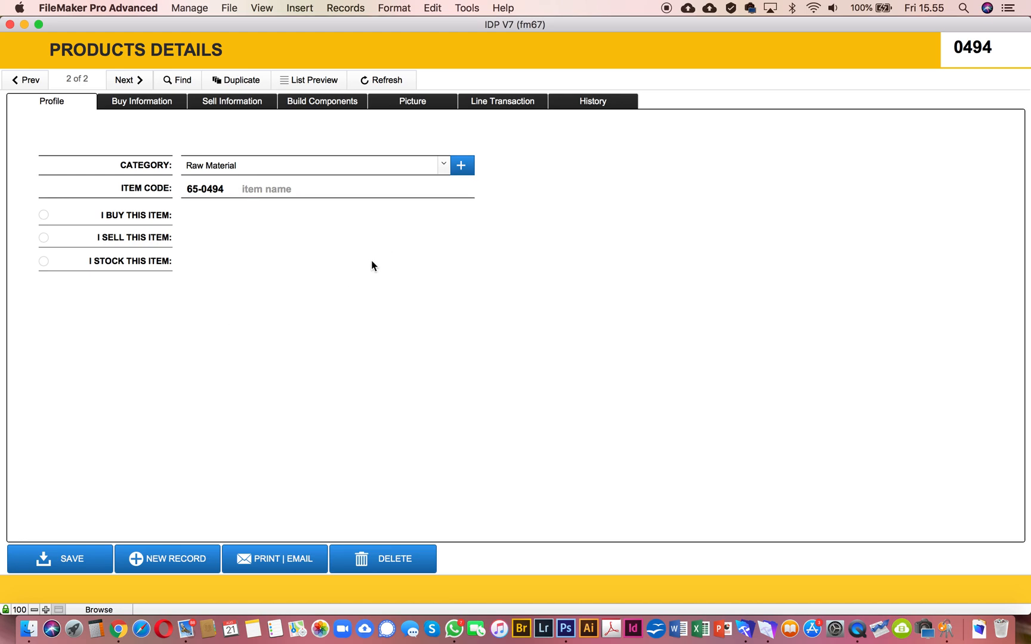
click(258, 192)
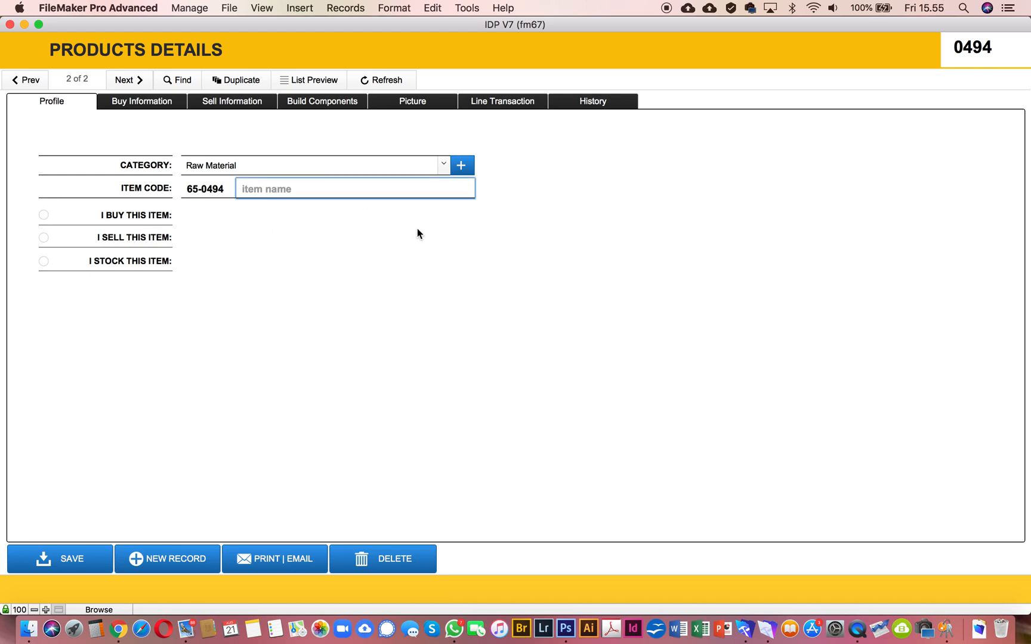
text(hda)
key(BackSpace)
key(BackSpace)
key(BackSpace)
click(582, 218)
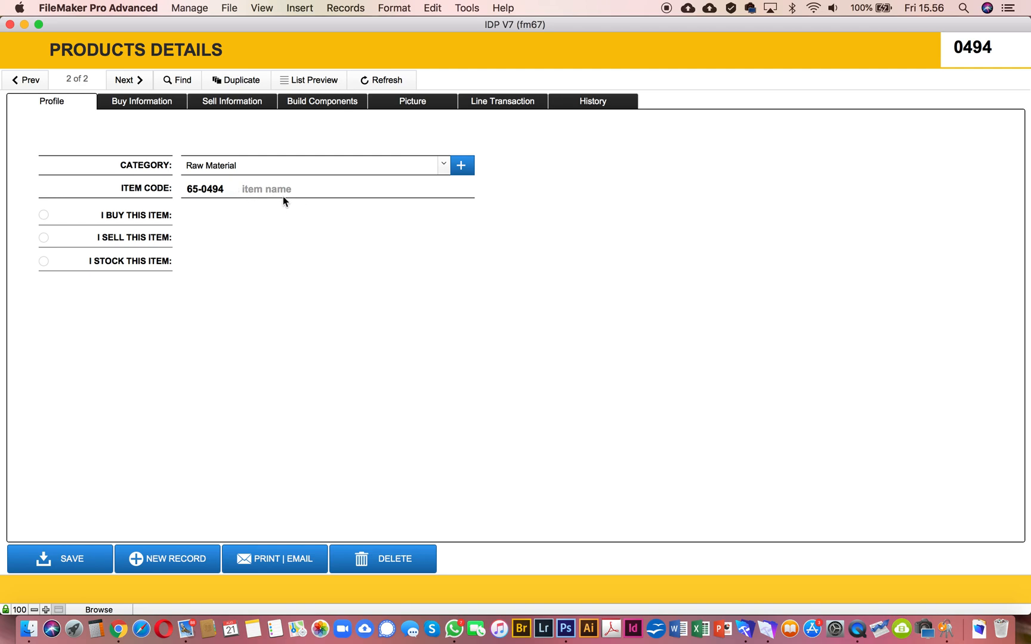
Step: In the product details layout, add a conditional formatting rule to the item name field for when its value is empty
key(super+l)
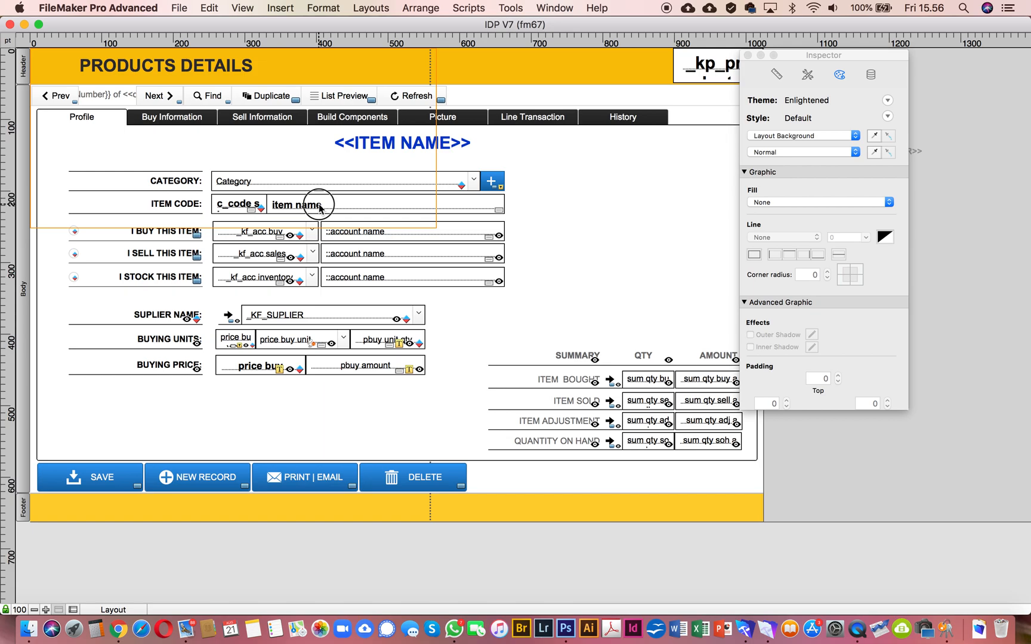
click(310, 205)
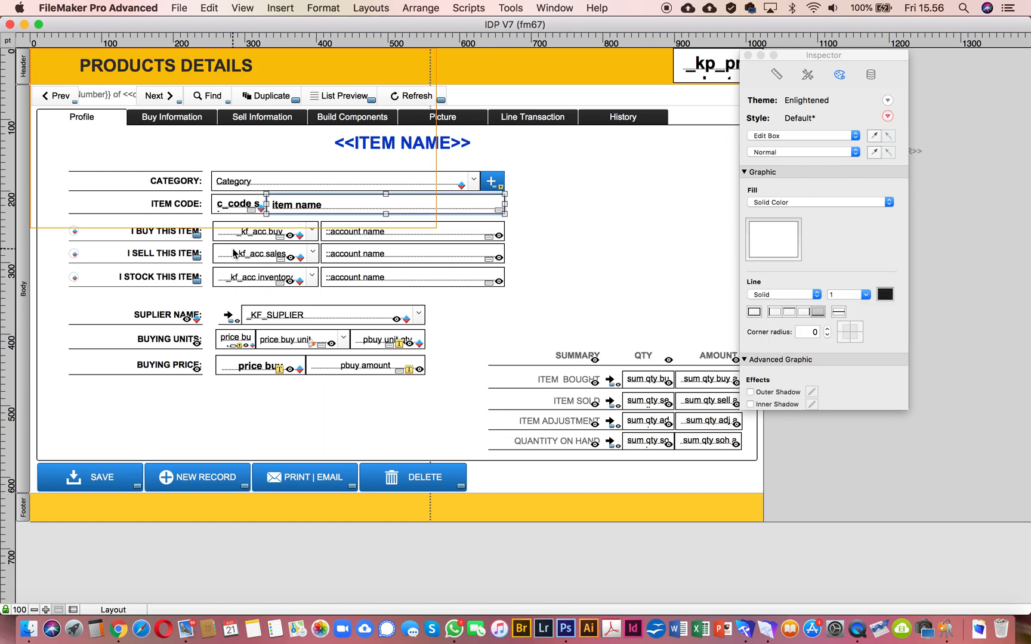
right_click(341, 202)
click(385, 349)
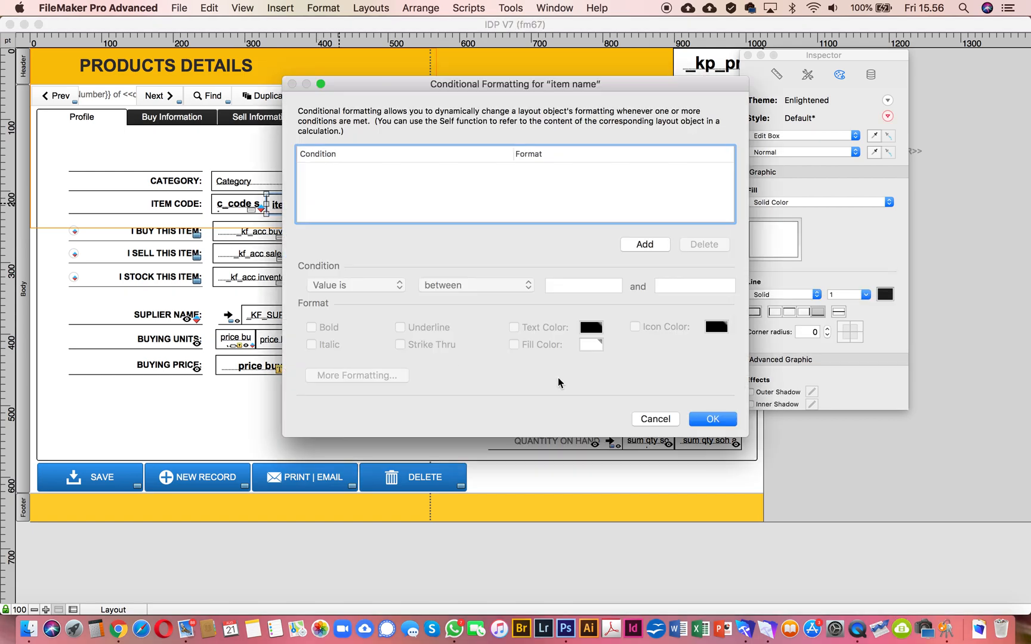
click(645, 244)
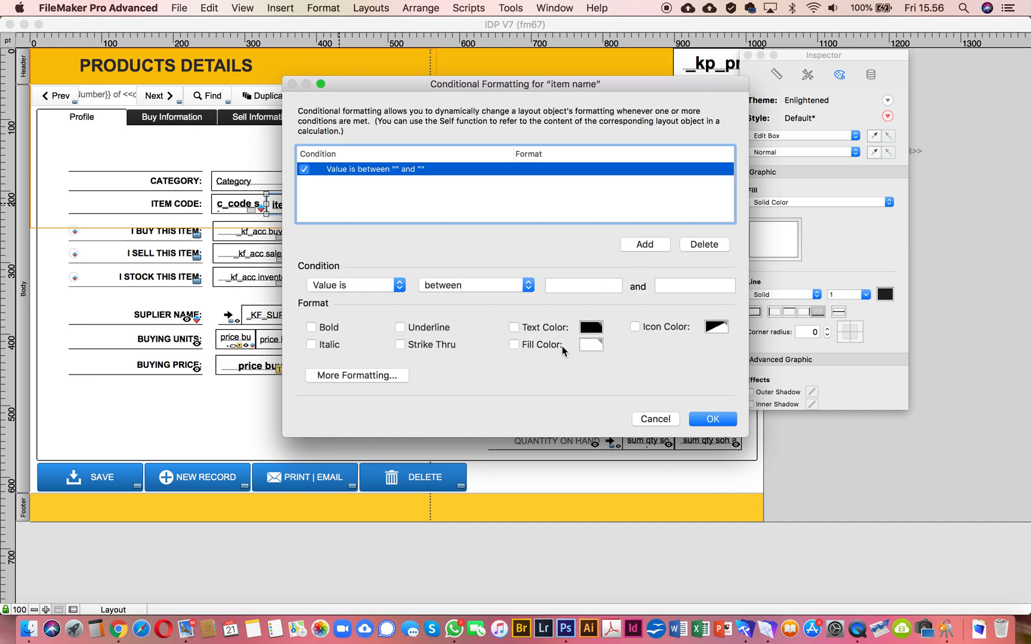
click(507, 286)
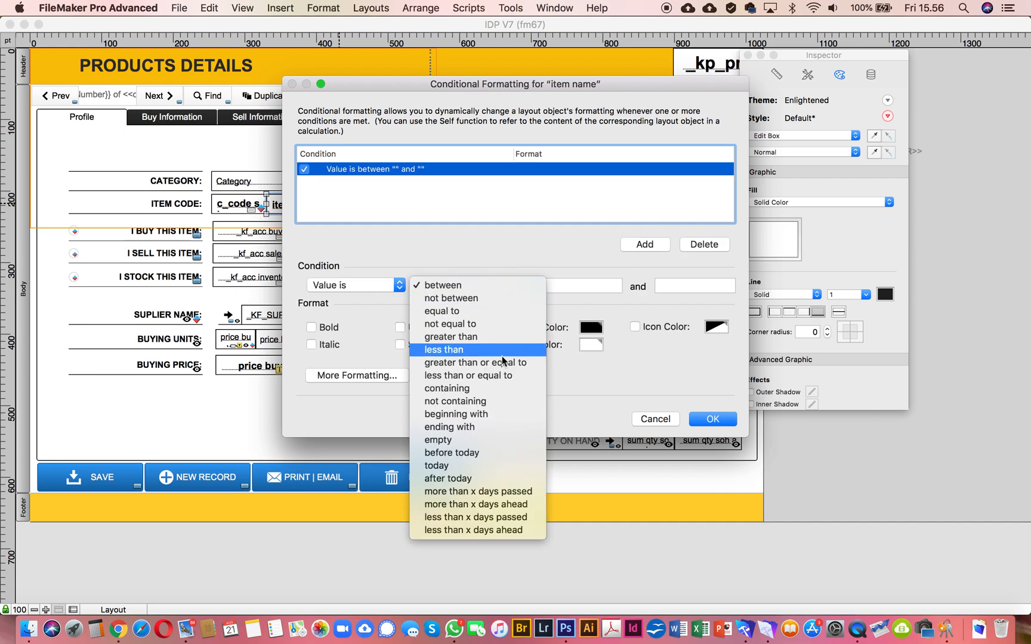
click(483, 443)
Step: Give the empty-value rule a light green fill colour, apply it and return to Browse mode
click(513, 344)
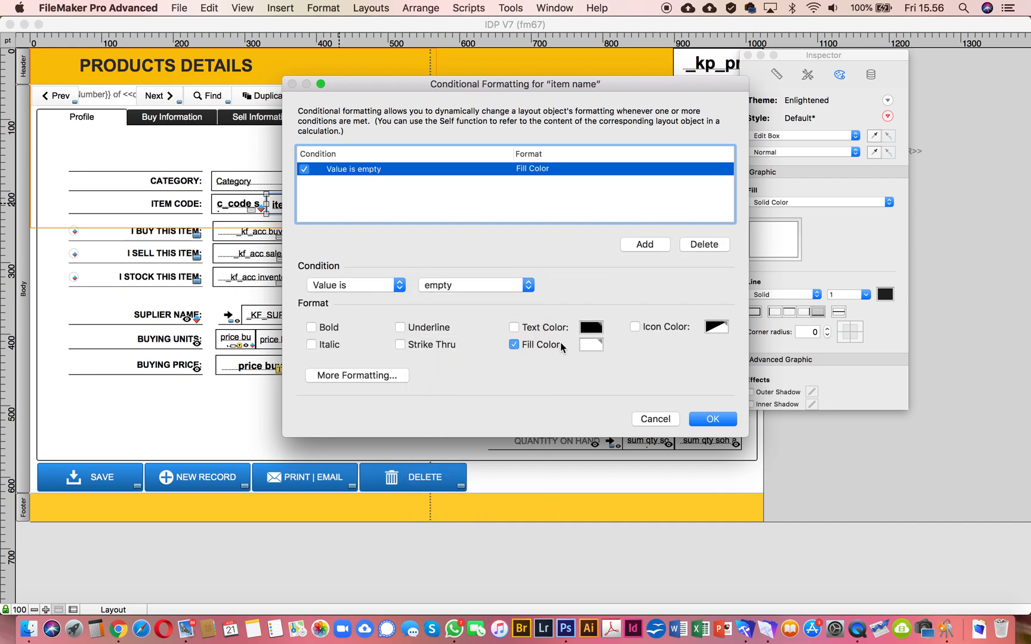
click(587, 344)
click(648, 516)
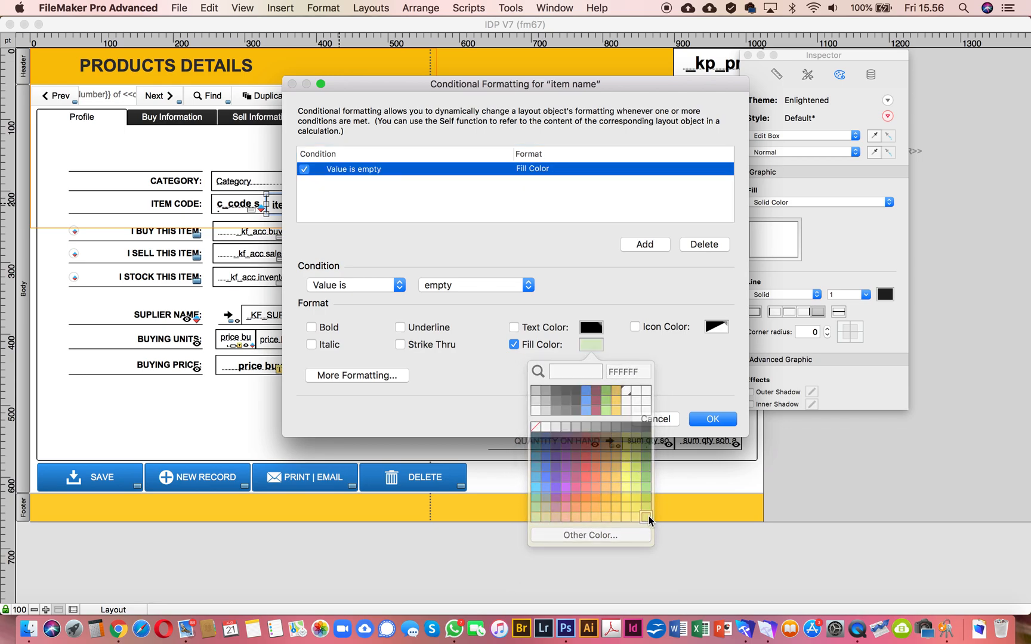
click(727, 421)
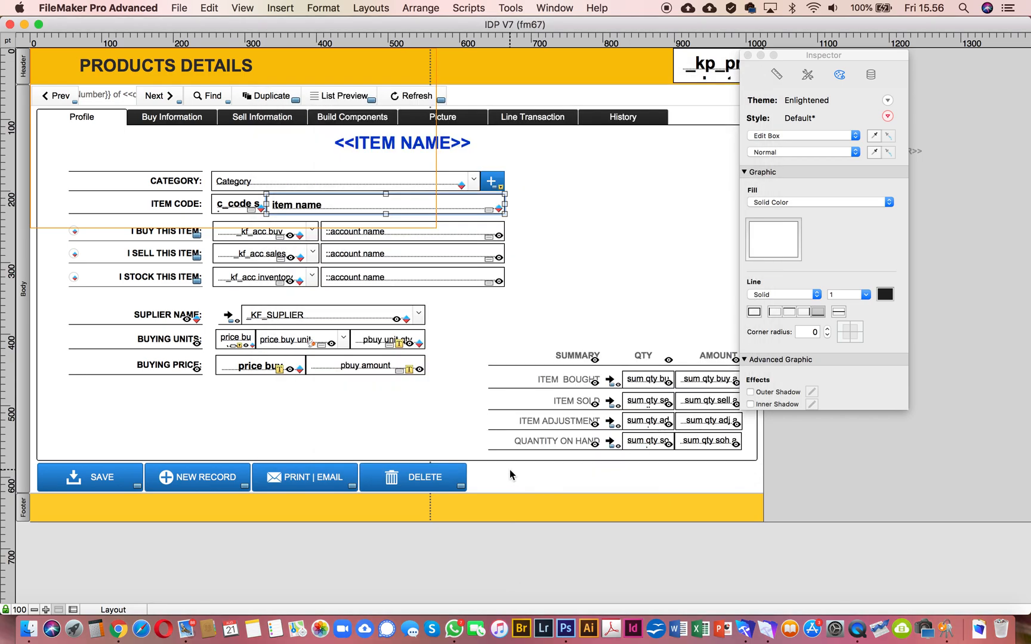
key(super+b)
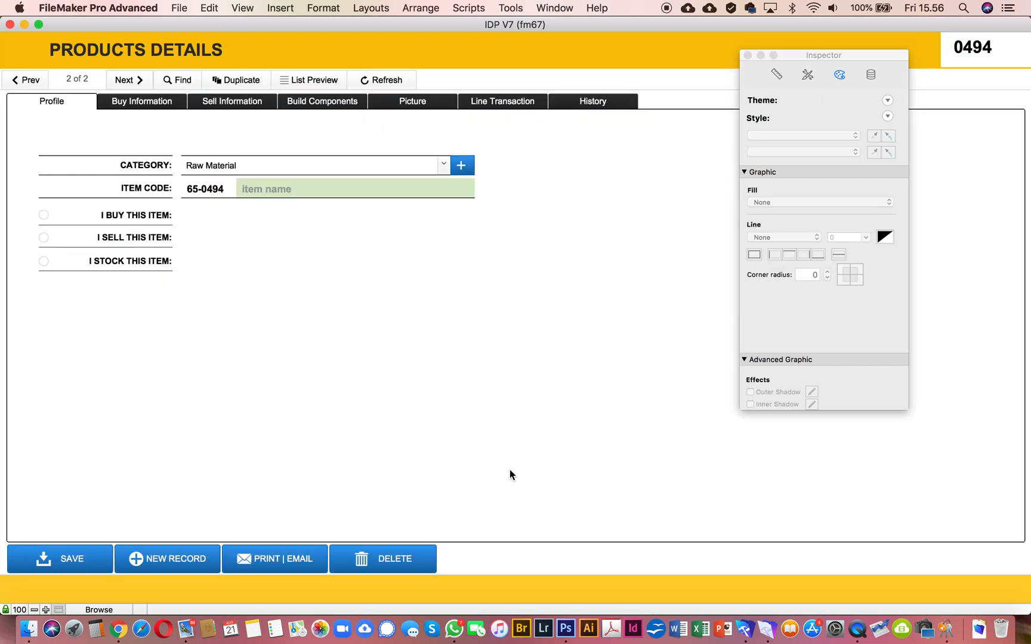
Step: Clear the category of the new product record and commit the empty field
click(266, 164)
click(266, 162)
triple_click(266, 163)
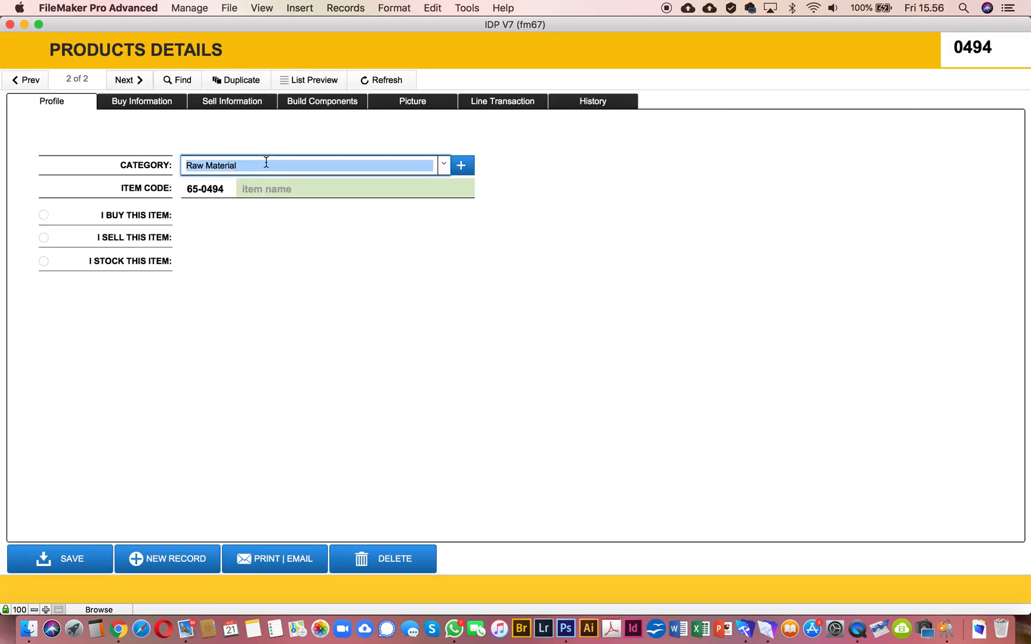
key(BackSpace)
click(543, 192)
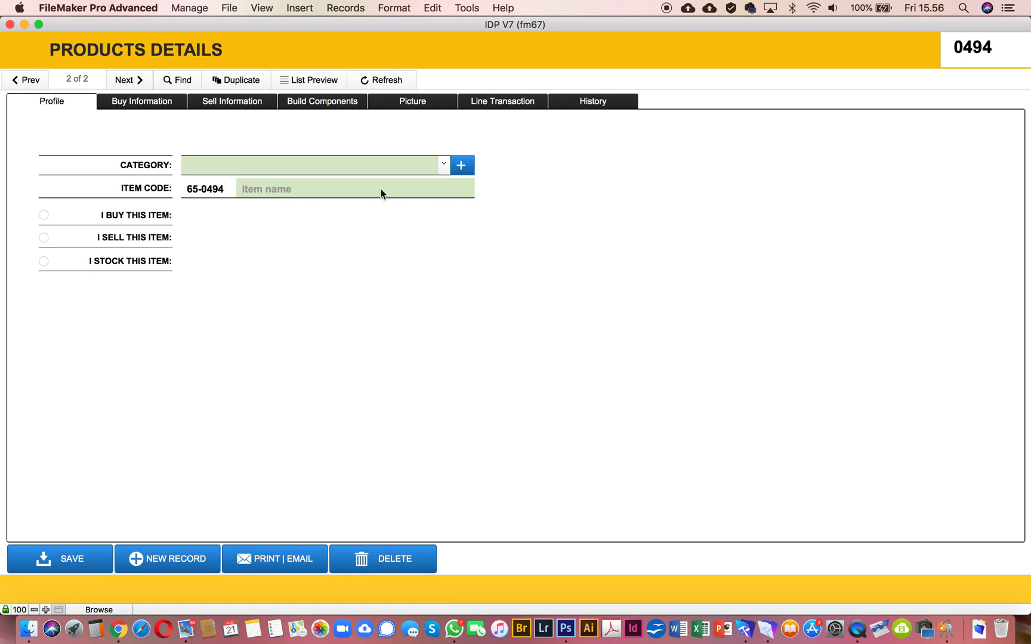
Step: Check the new product category prompt, dismiss it without creating one, and assign the record to the Raw Material category
click(463, 169)
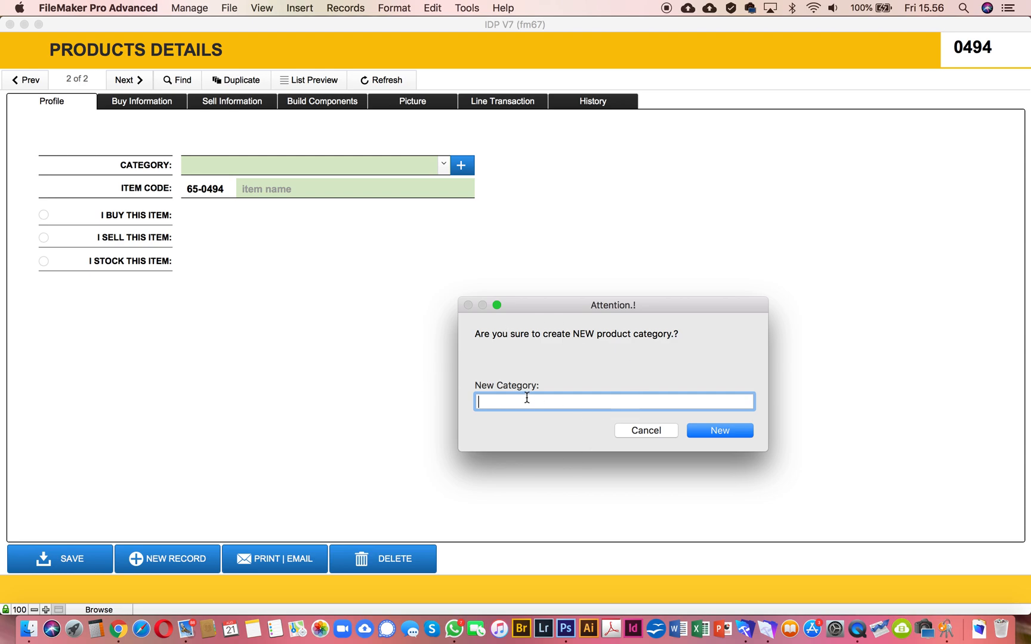
click(656, 432)
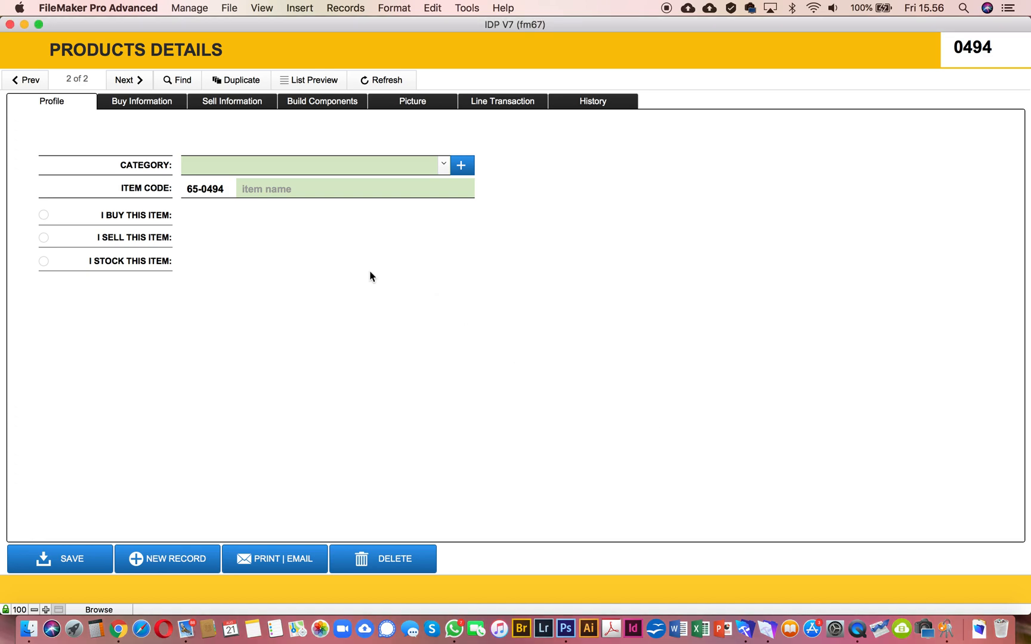
click(445, 165)
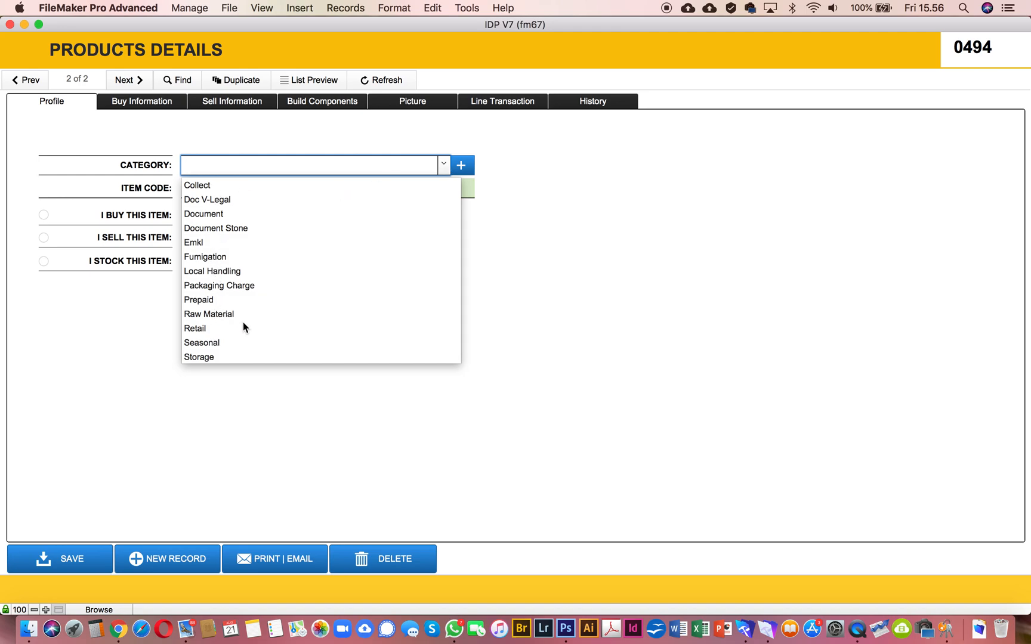
click(228, 315)
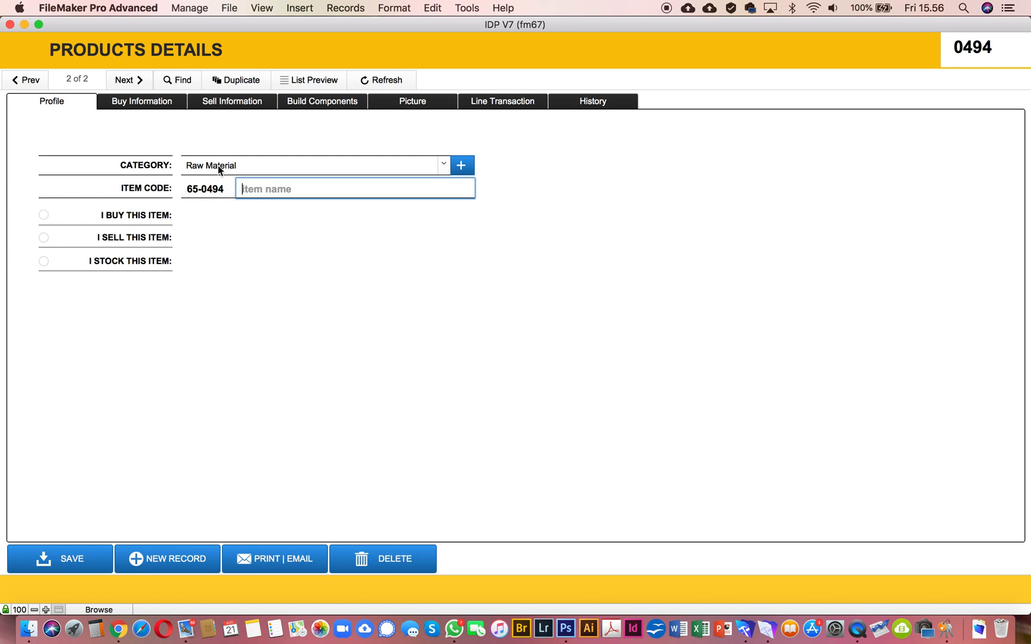
click(442, 165)
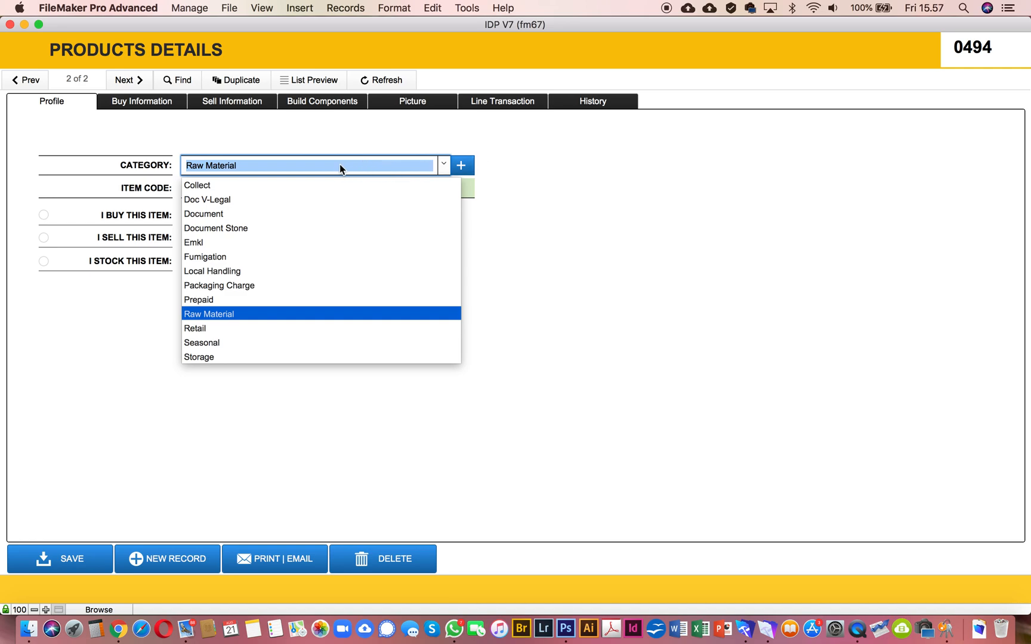
click(533, 228)
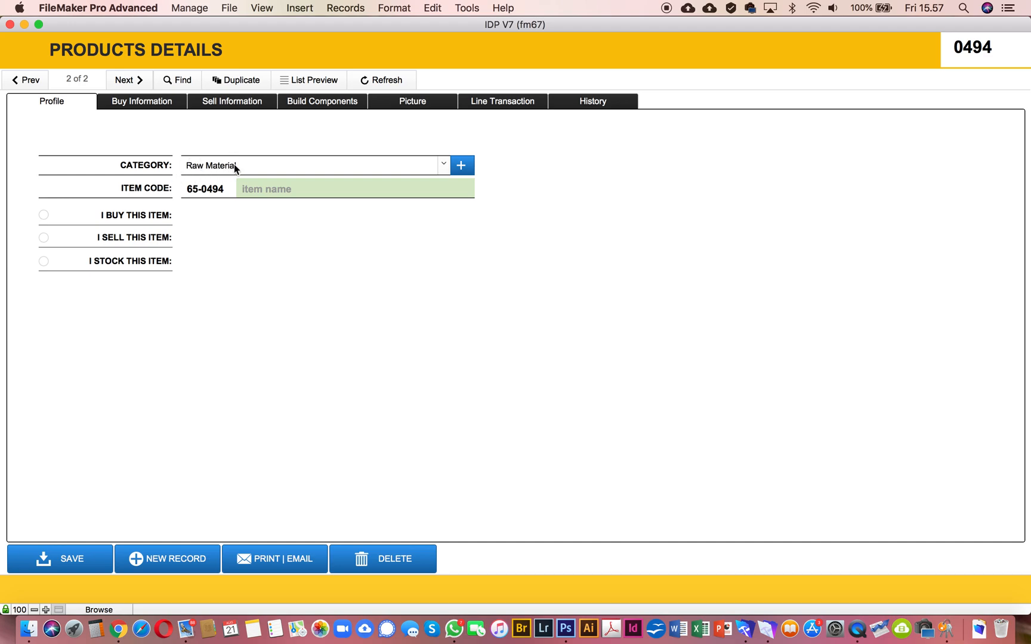
Step: Change the product record's category to Collect, and replace it with the unlisted category text Amburadul
click(442, 169)
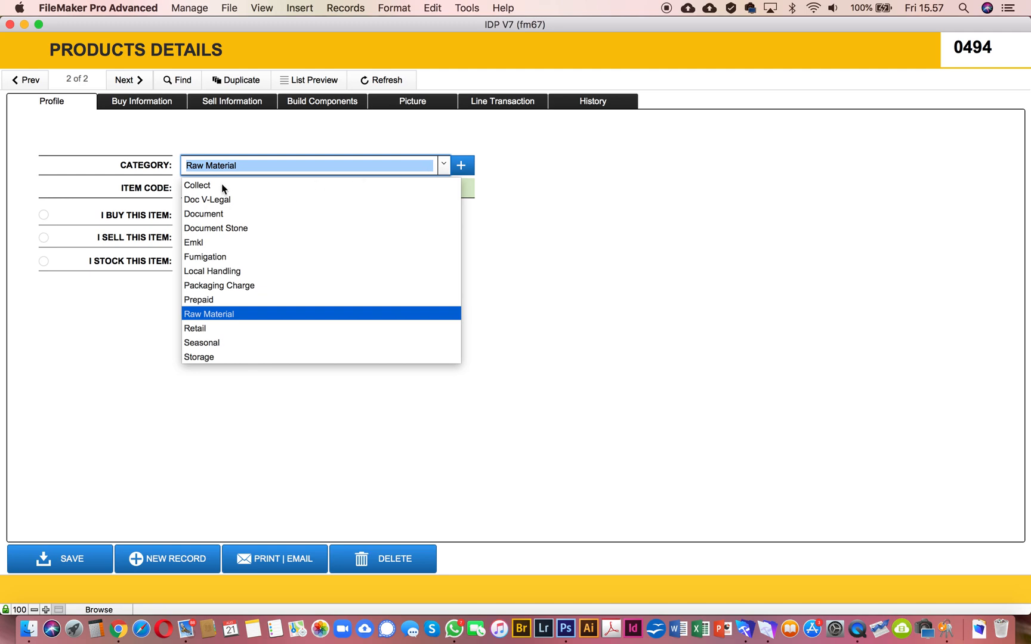
key(Escape)
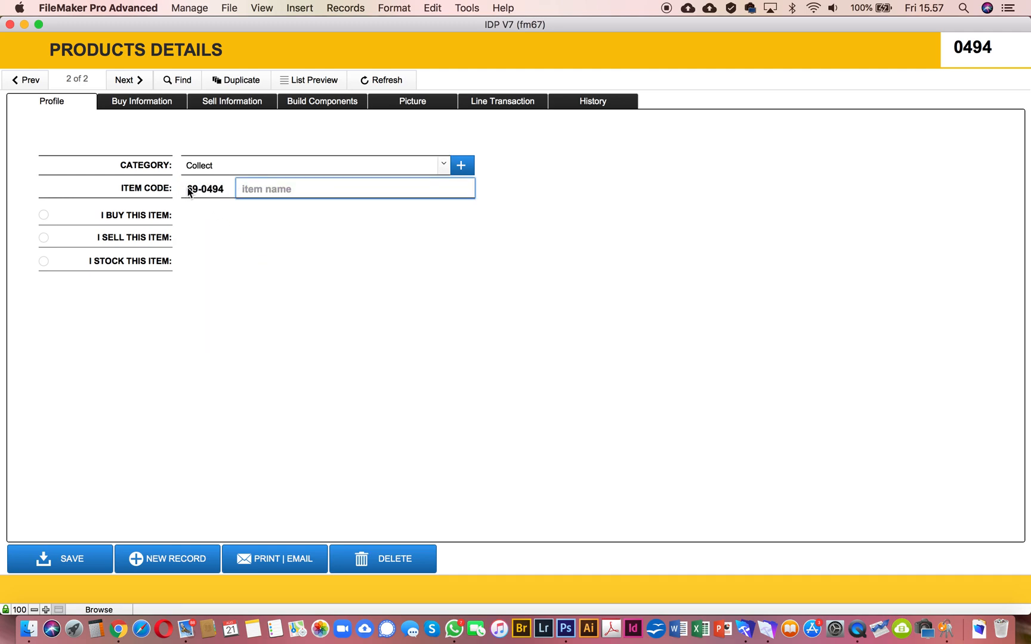
click(442, 164)
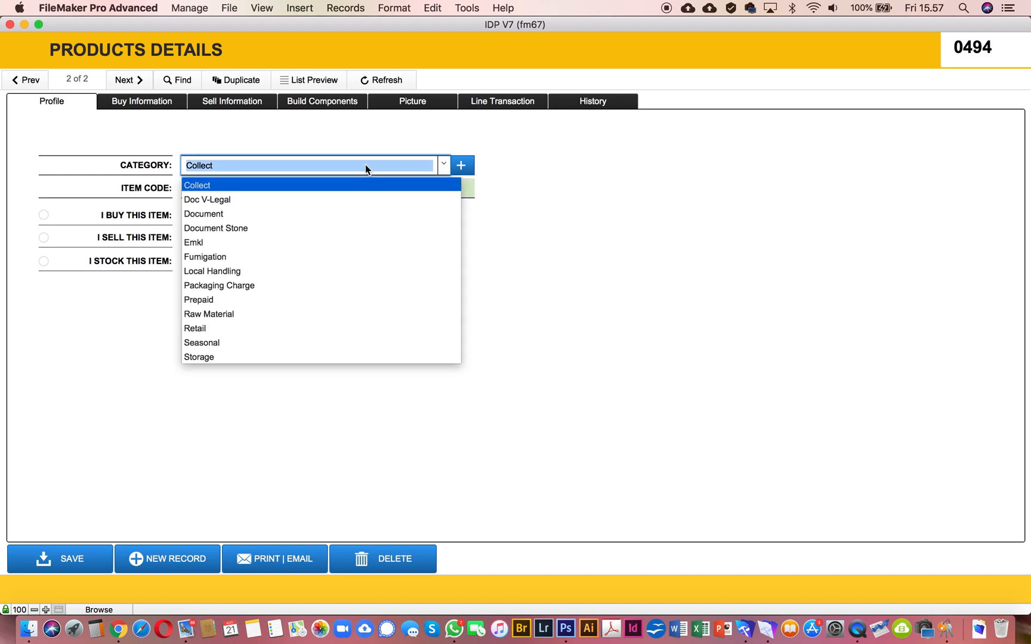
click(327, 166)
click(326, 163)
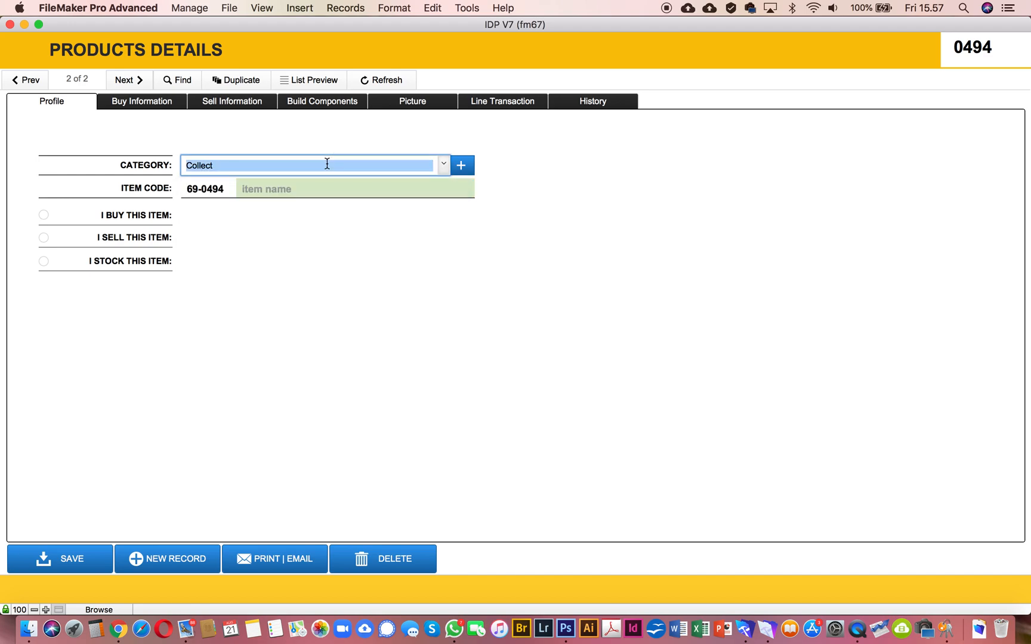
key(BackSpace)
text(Am)
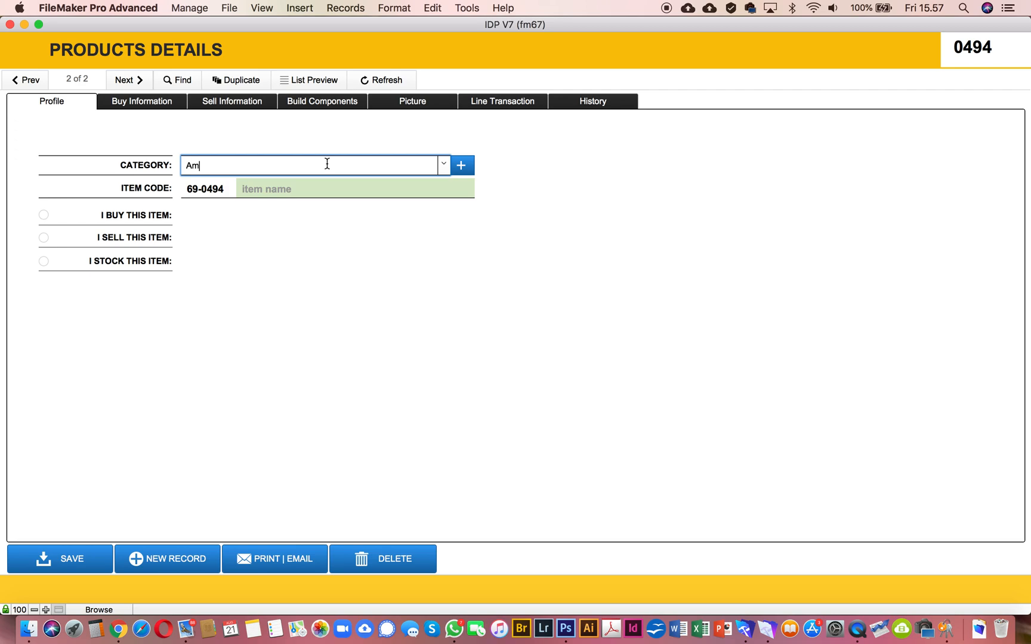
text(buradul)
click(390, 232)
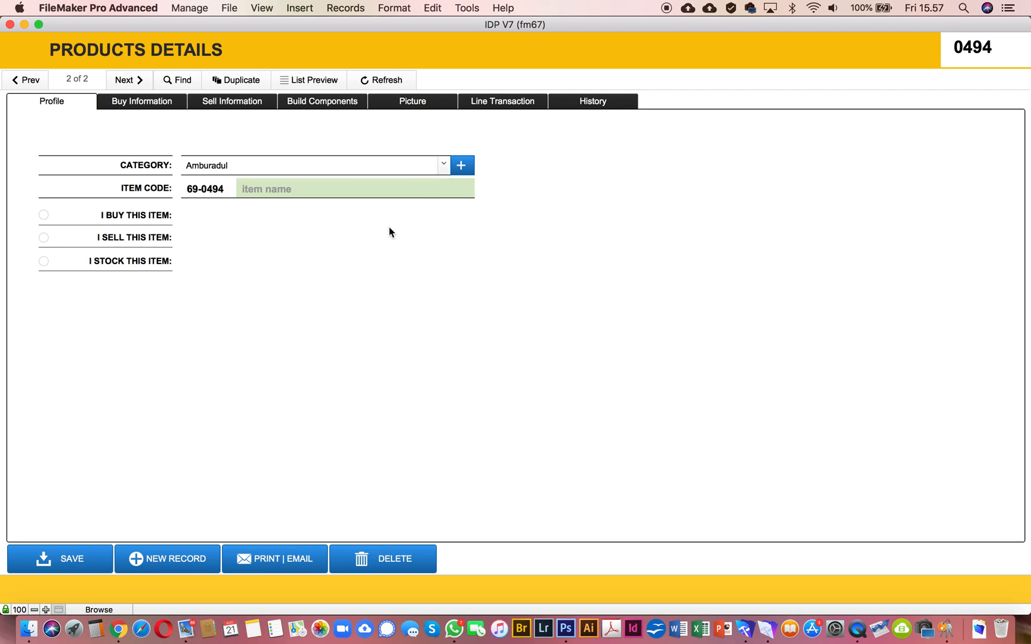
Step: Try to delete the category prefix from the record's item code
click(195, 190)
drag(201, 189, 182, 191)
key(BackSpace)
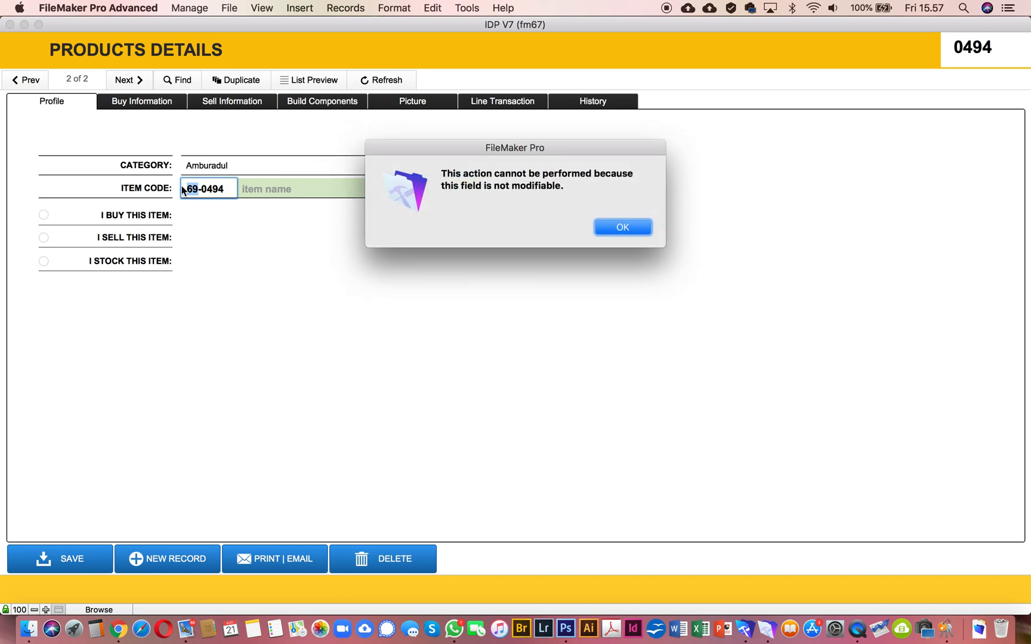
click(627, 229)
click(489, 261)
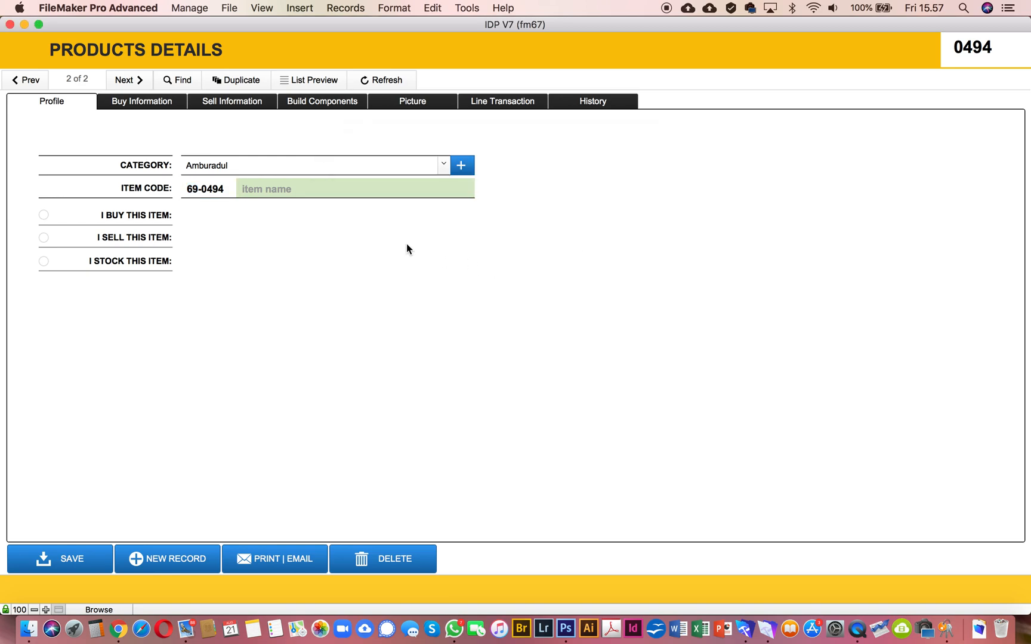
Step: Clear the unlisted category text from the record and assign the existing Fumigation category instead
click(301, 165)
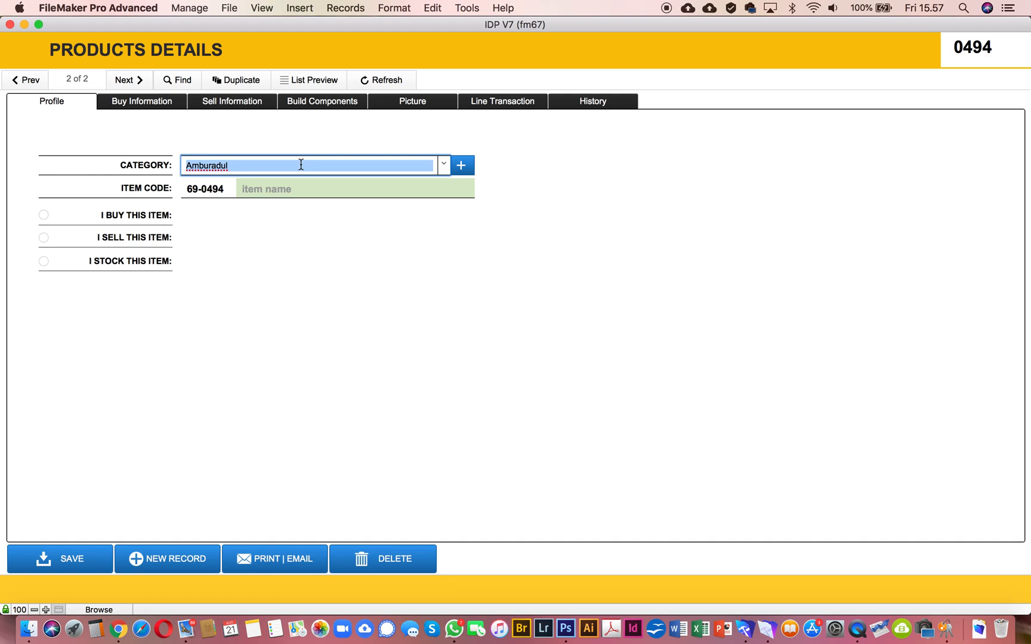
key(BackSpace)
click(341, 276)
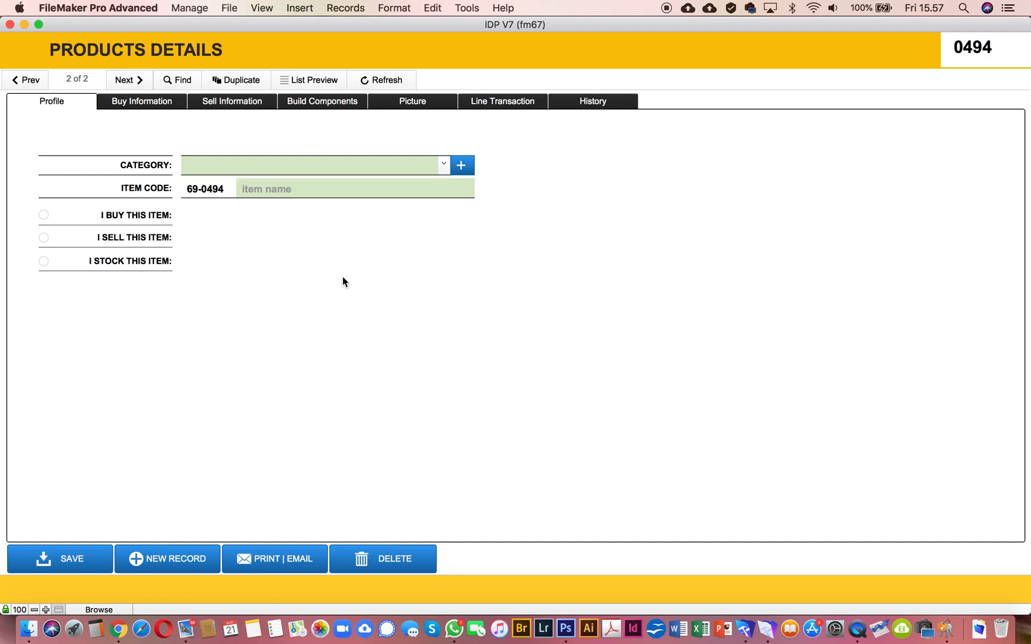
click(443, 165)
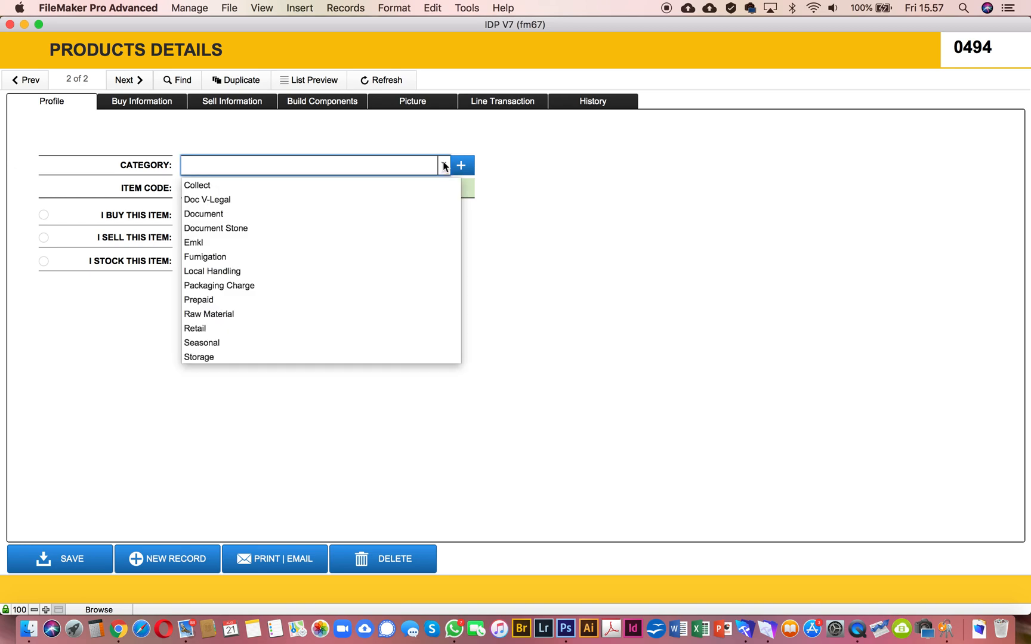
click(213, 259)
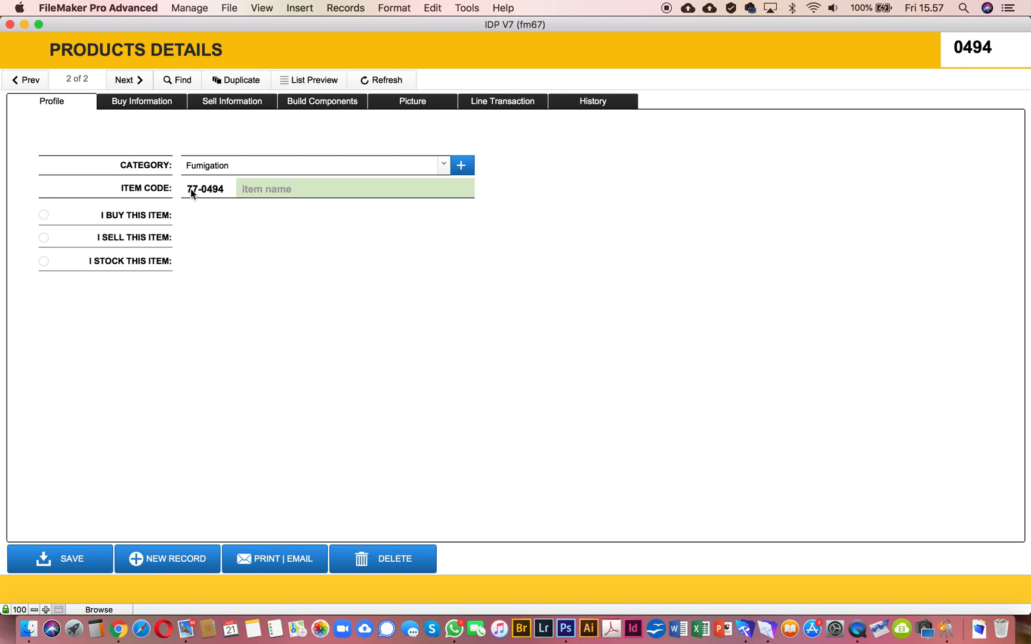
click(444, 165)
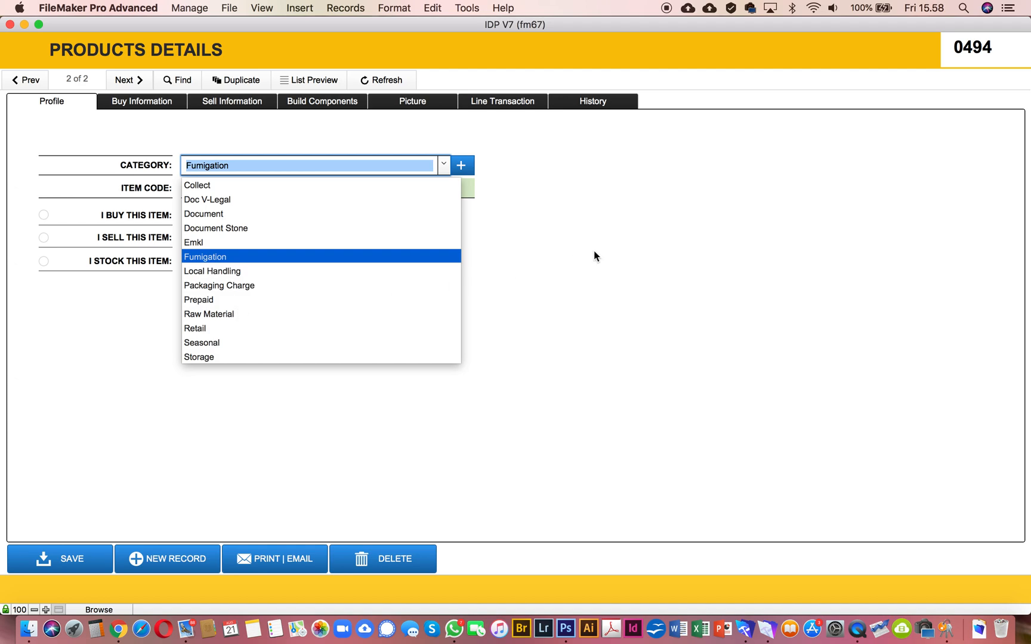
click(547, 224)
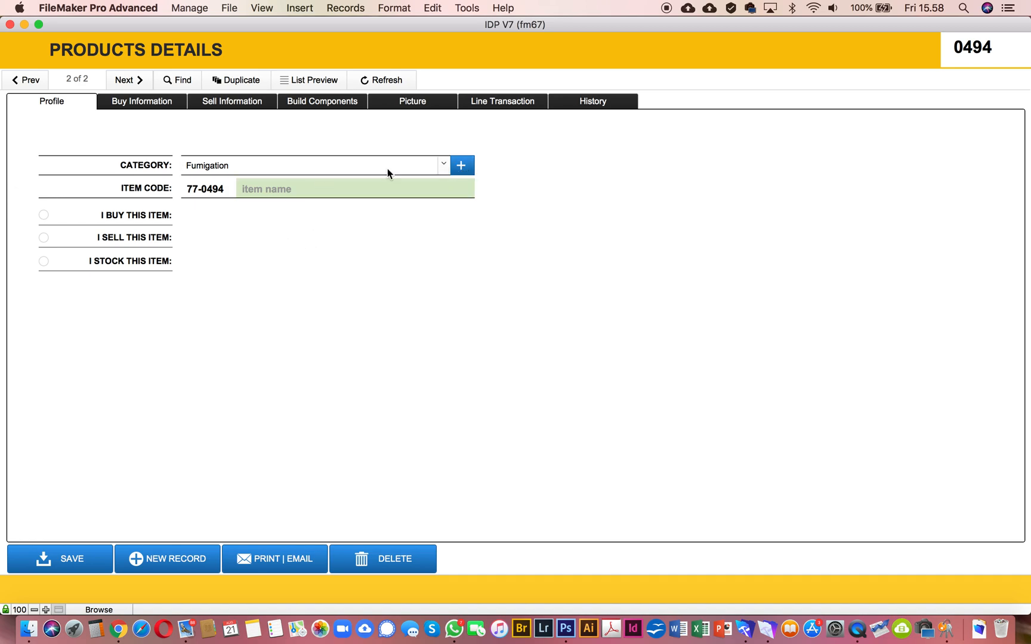
Step: Set the product record's category to Raw Material and commit the change
click(443, 169)
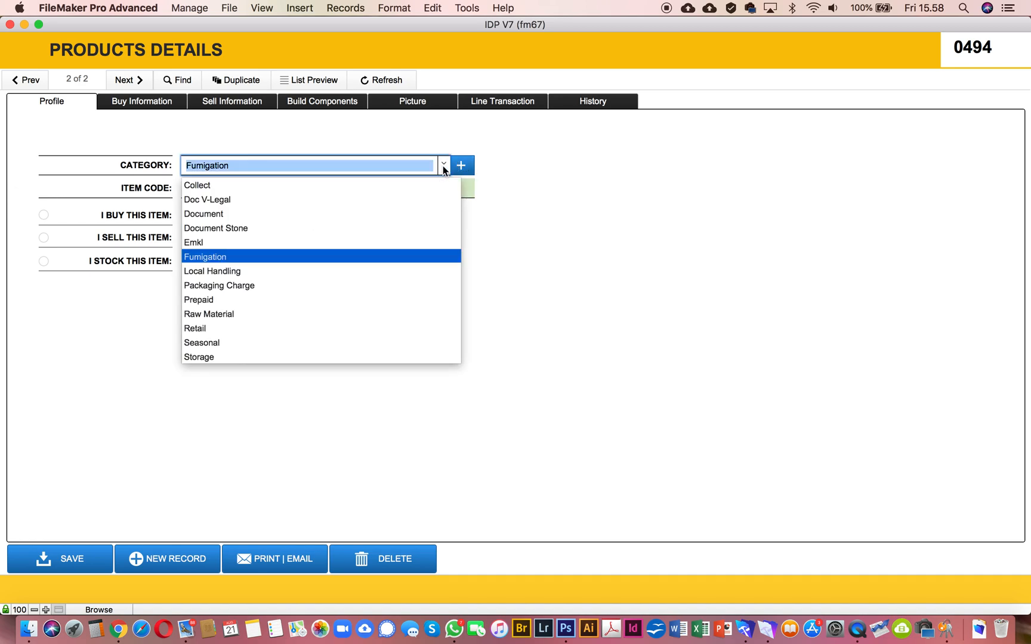
click(226, 314)
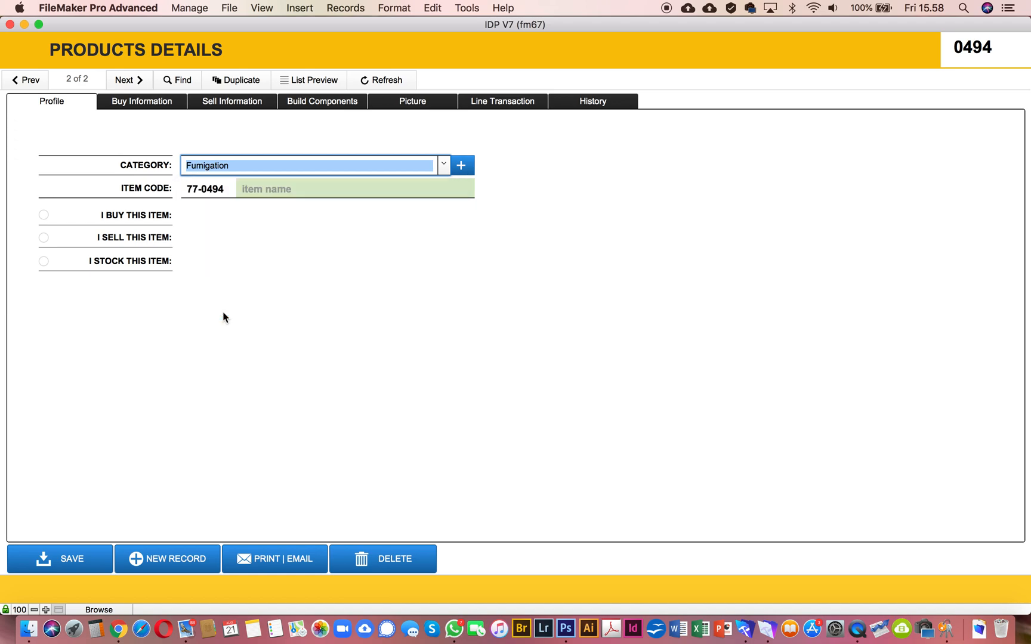
click(264, 271)
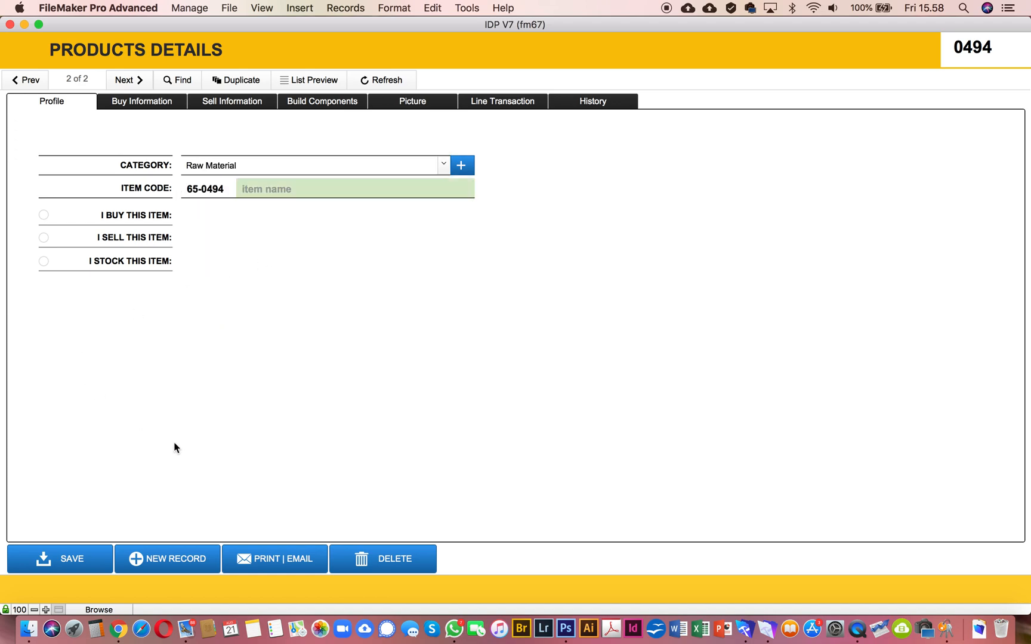